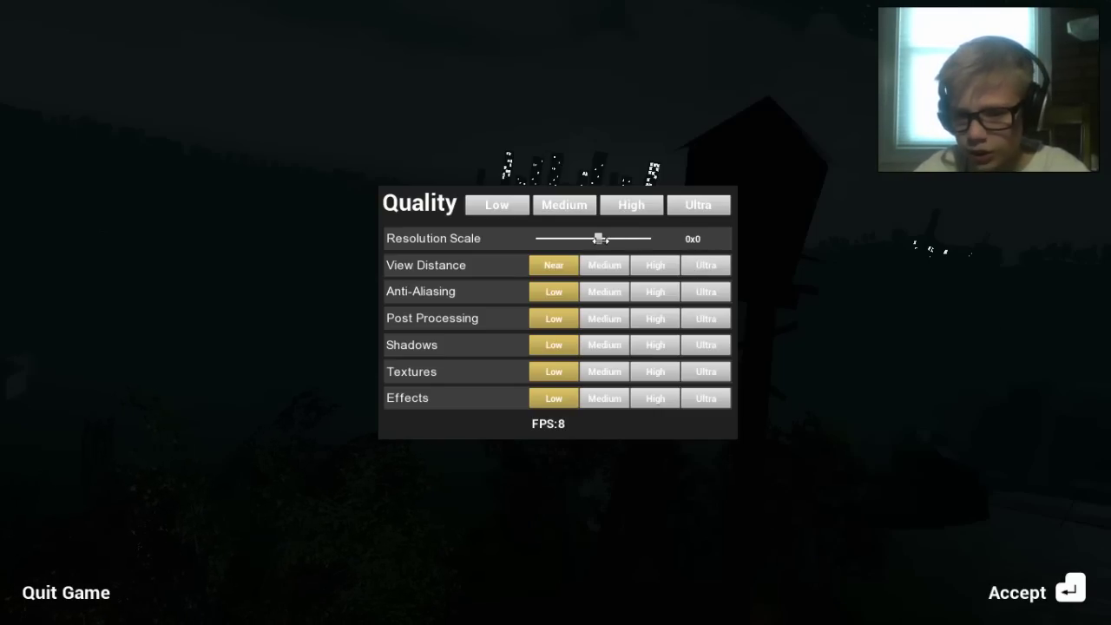
Lower the resolution scale to its minimum and accept the game's quality settings.
left_click_drag(612, 242, 544, 251)
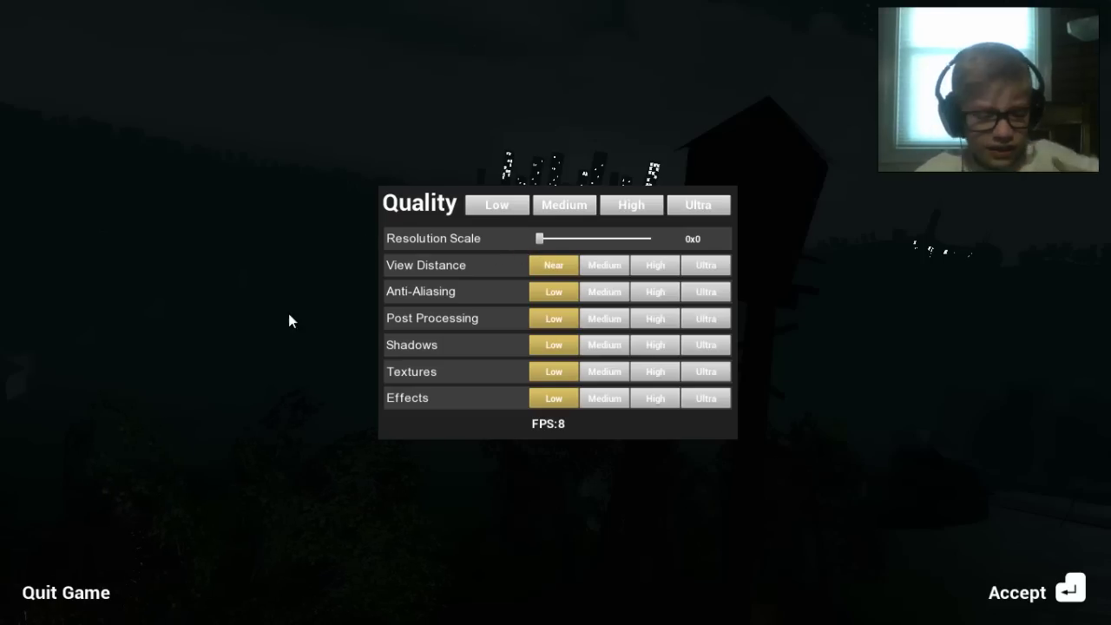
key("Return")
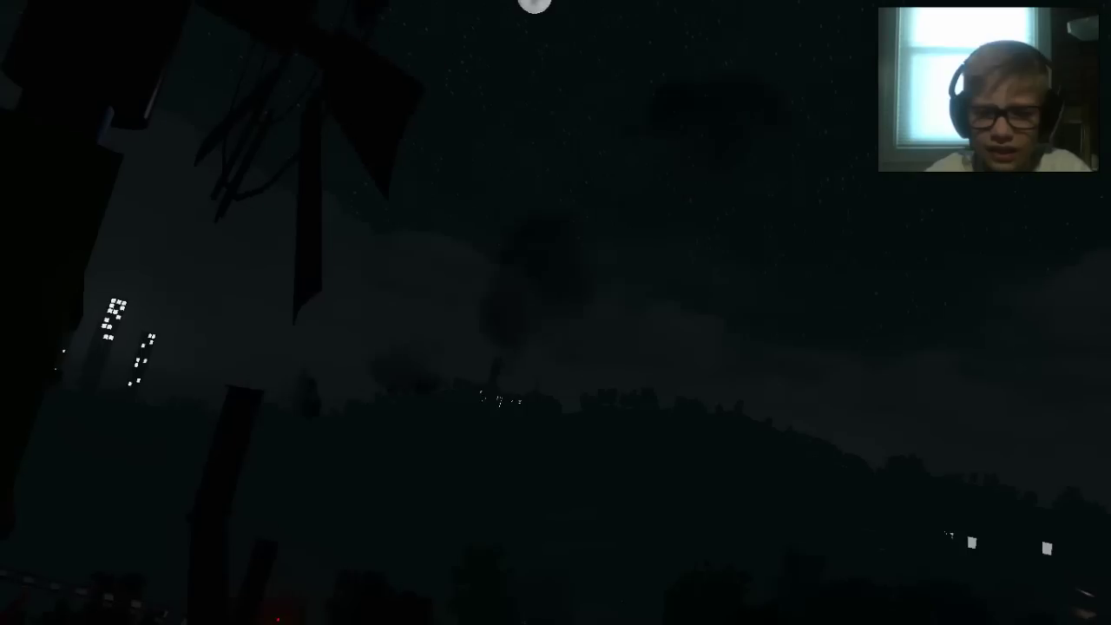
key("Escape")
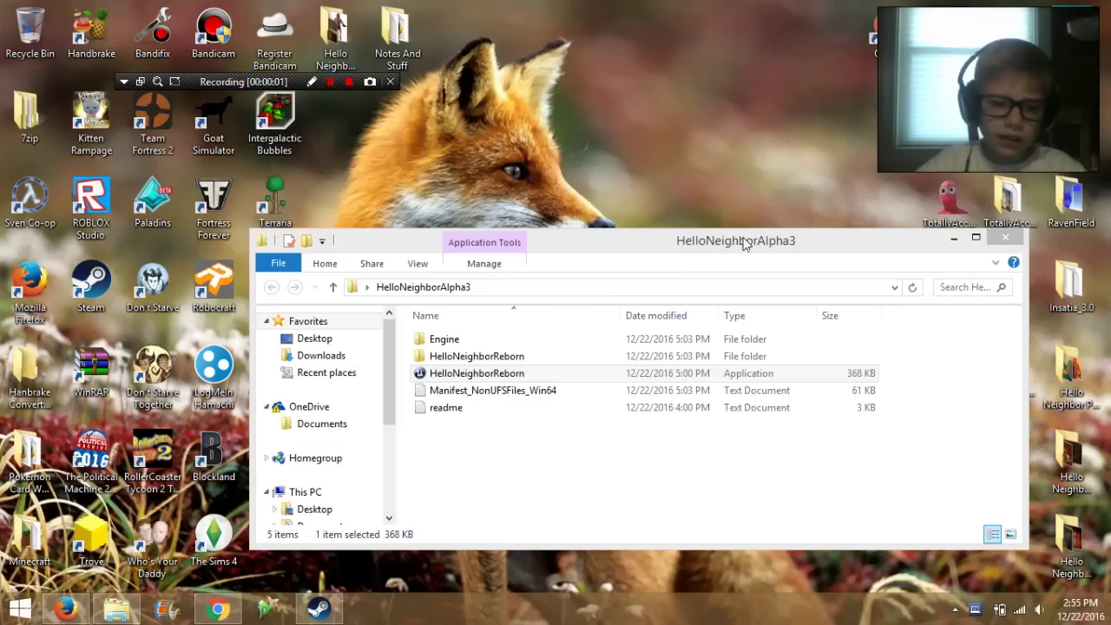
left_click_drag(669, 244, 606, 188)
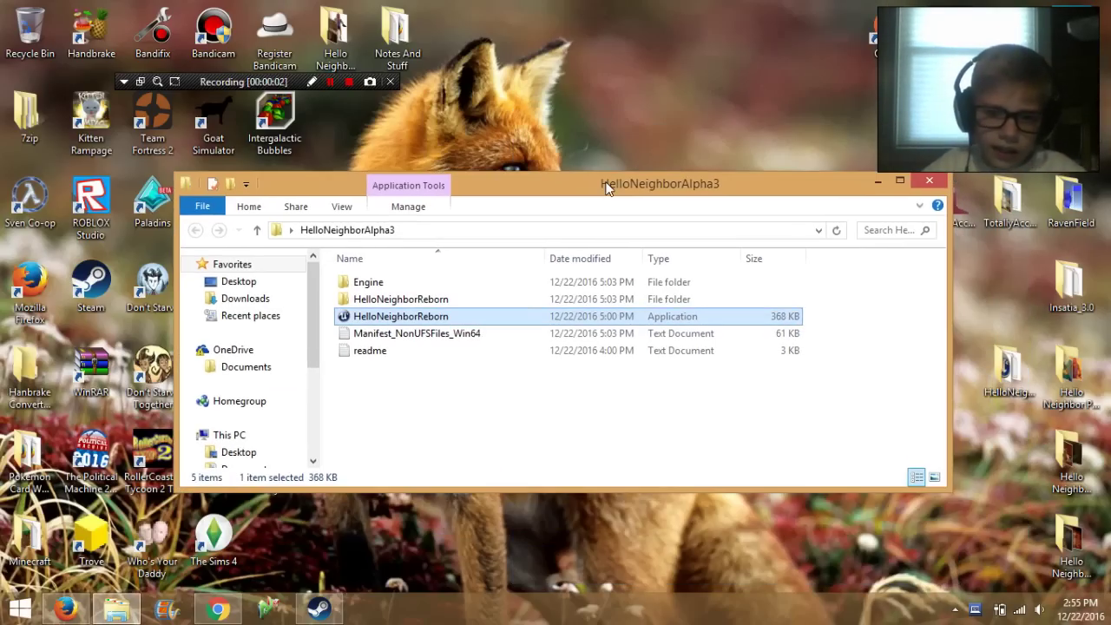
left_click(1007, 369)
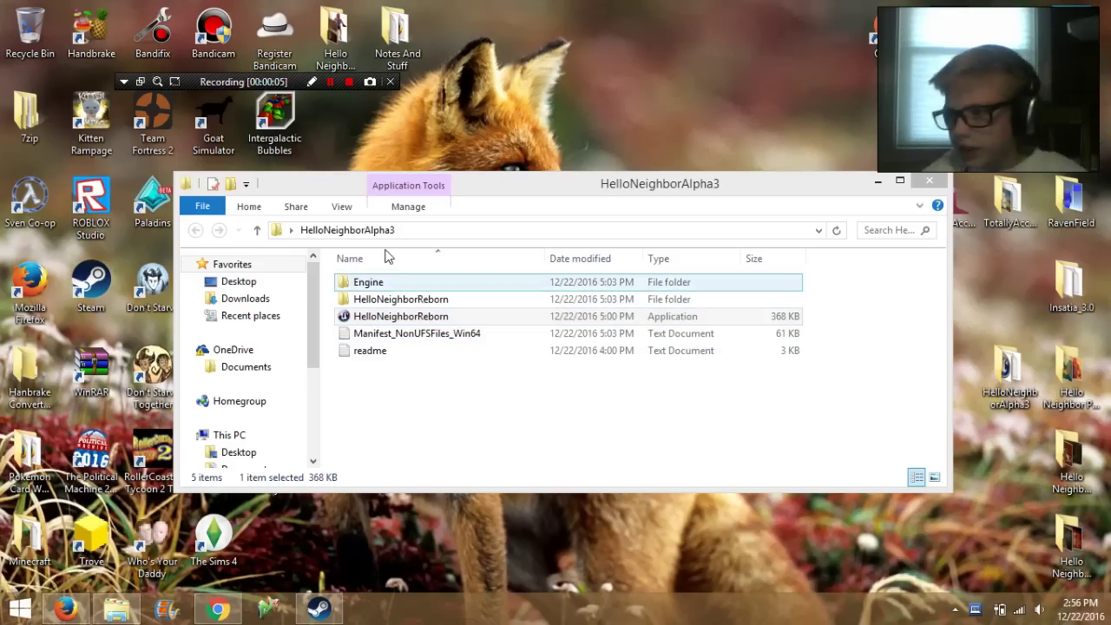
left_click(73, 611)
left_click(75, 613)
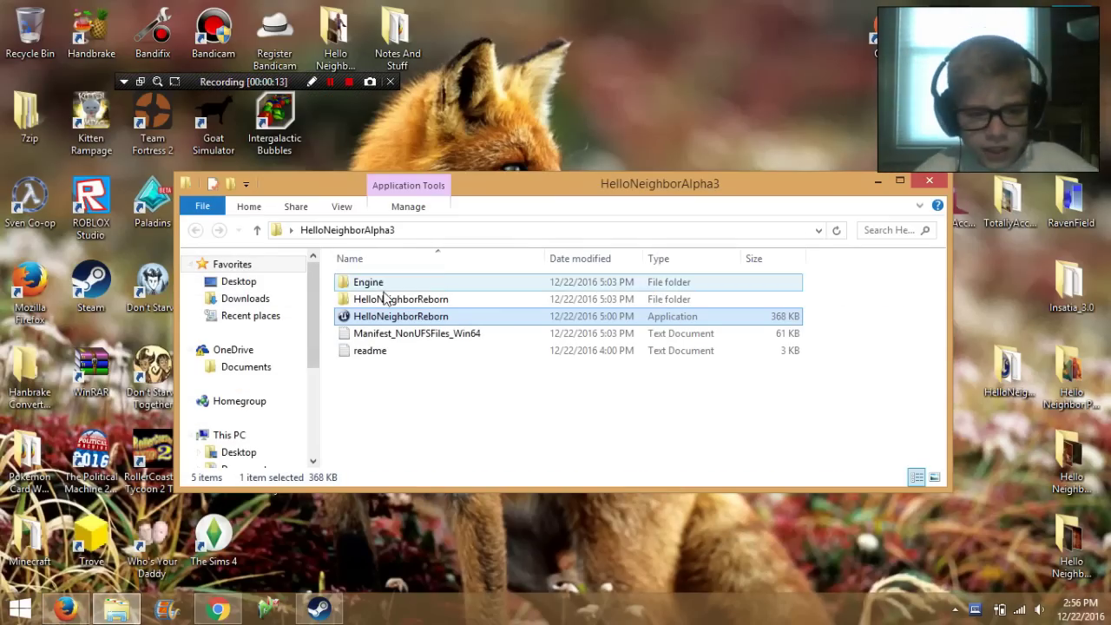
right_click(388, 323)
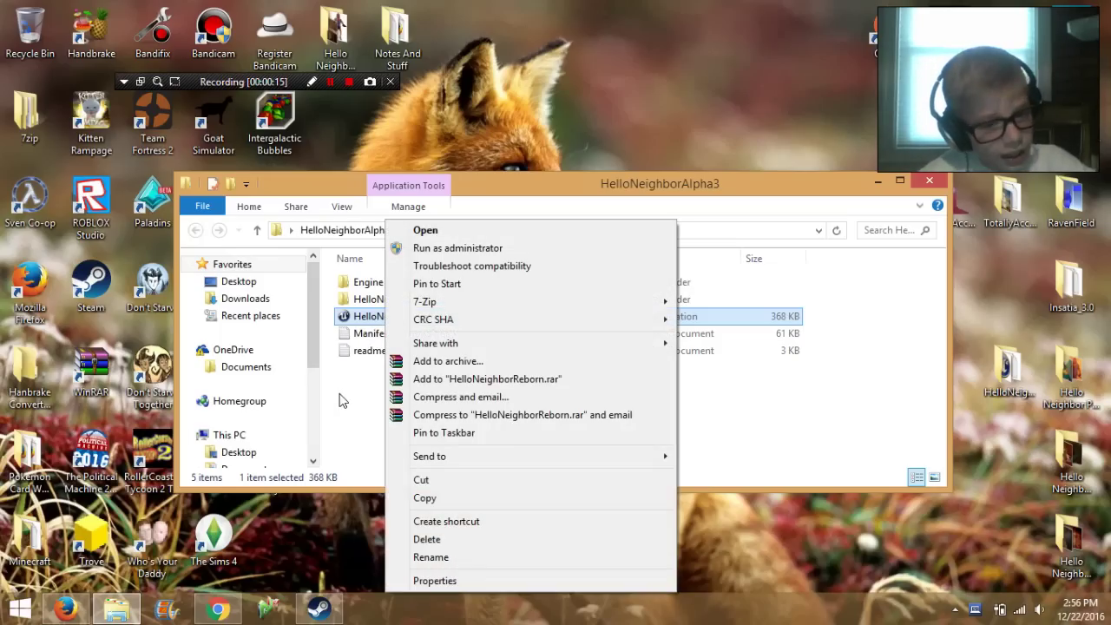
left_click(342, 401)
Open the Registry Editor by running the regedit command.
right_click(18, 607)
left_click(35, 573)
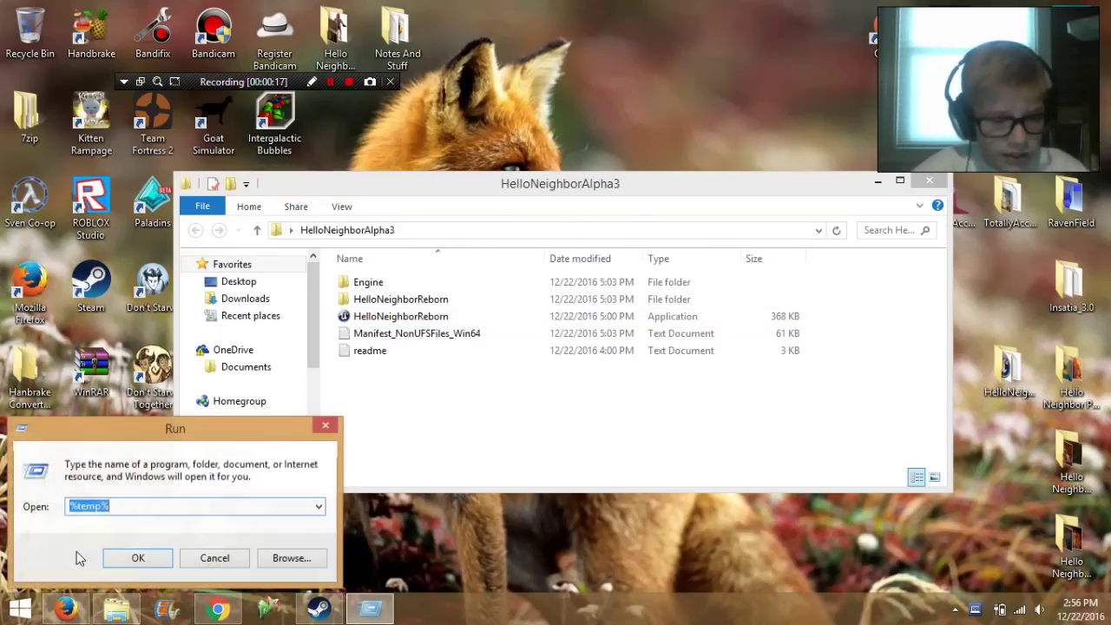
type("rege")
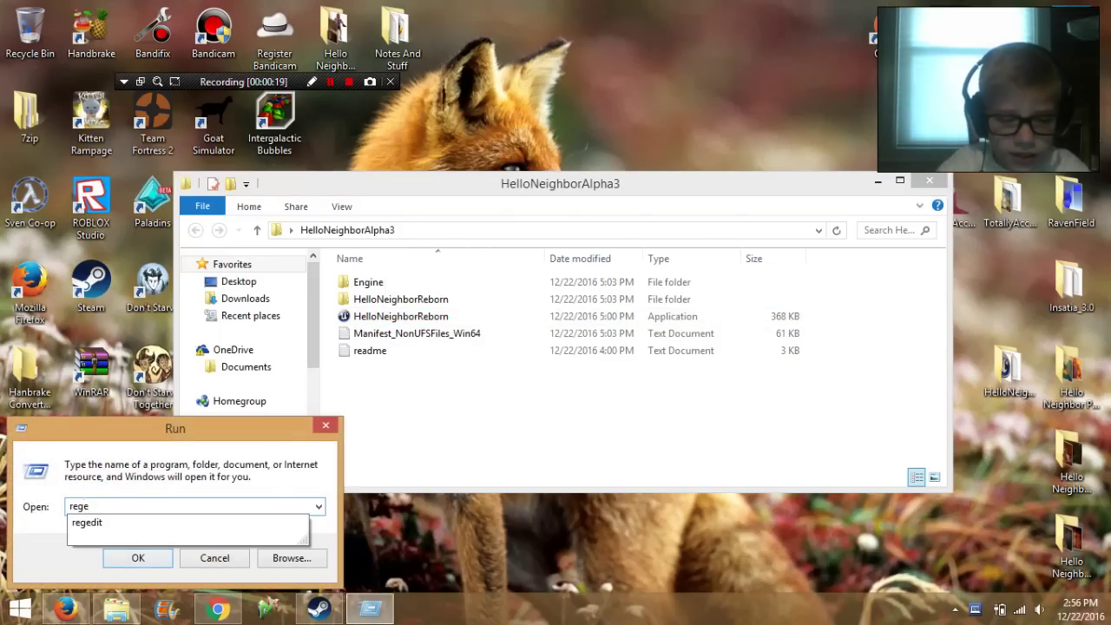
type("dit")
key("Return")
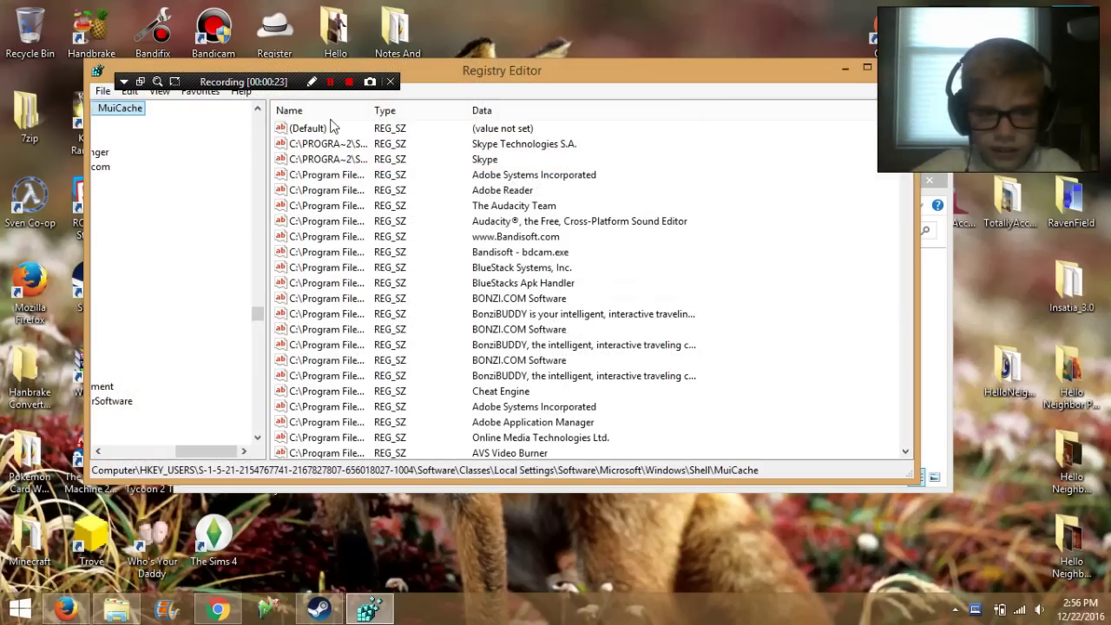
Look through the values of the Shell\MuiCache registry key for the Hello Neighbor entries.
left_click_drag(459, 86, 548, 80)
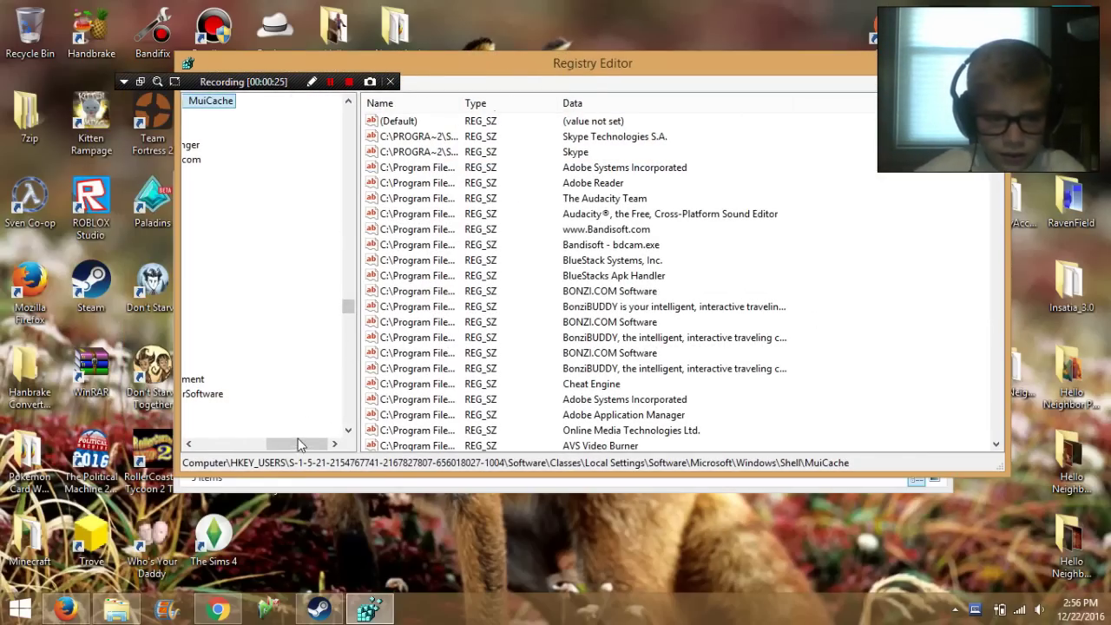
left_click_drag(298, 444, 258, 445)
scroll(278, 358, "up", 3)
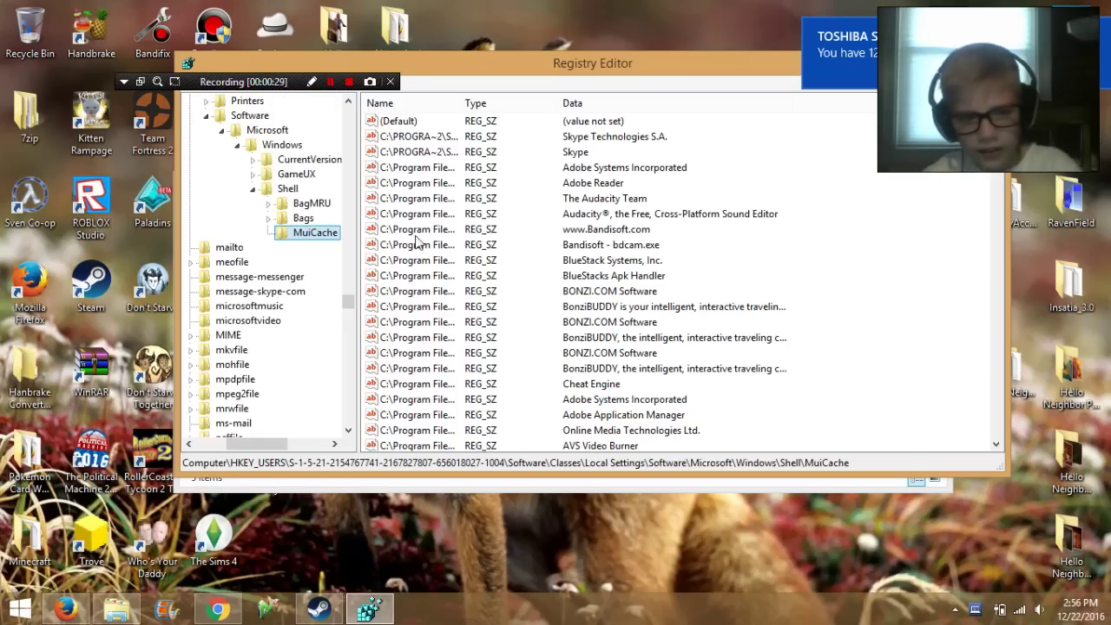
scroll(408, 227, "up", 1)
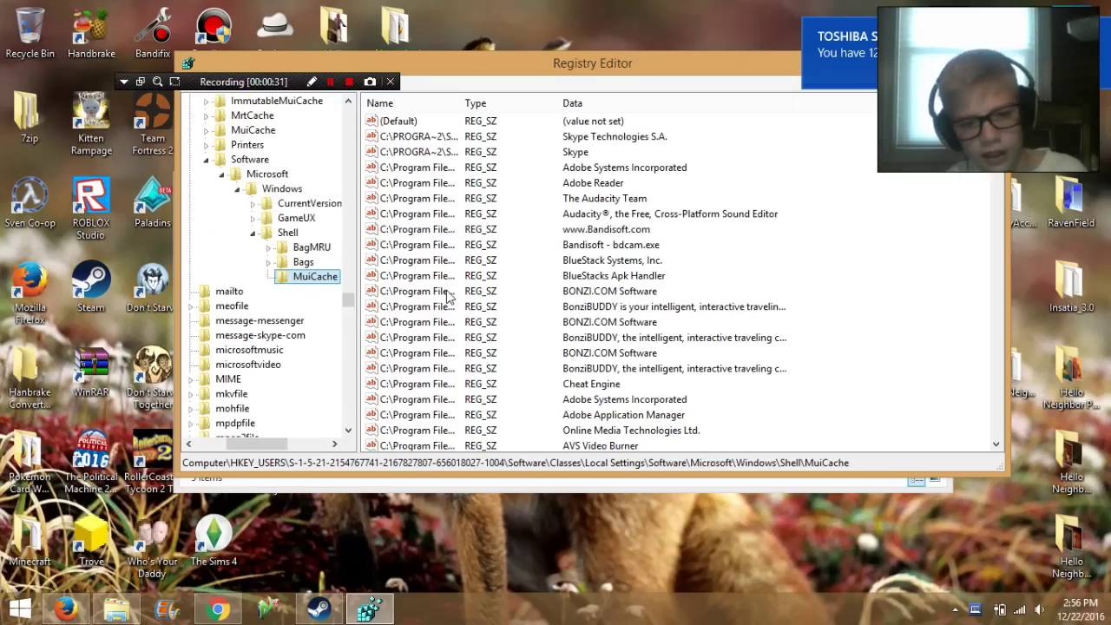
scroll(434, 292, "down", 2)
scroll(434, 292, "up", 3)
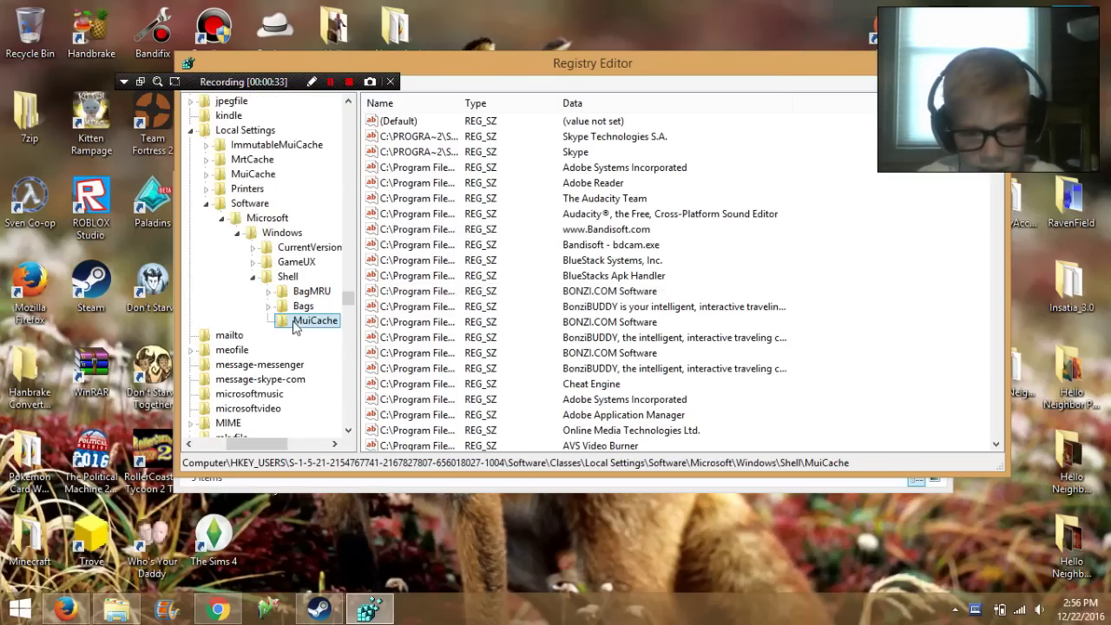
scroll(850, 276, "down", 7)
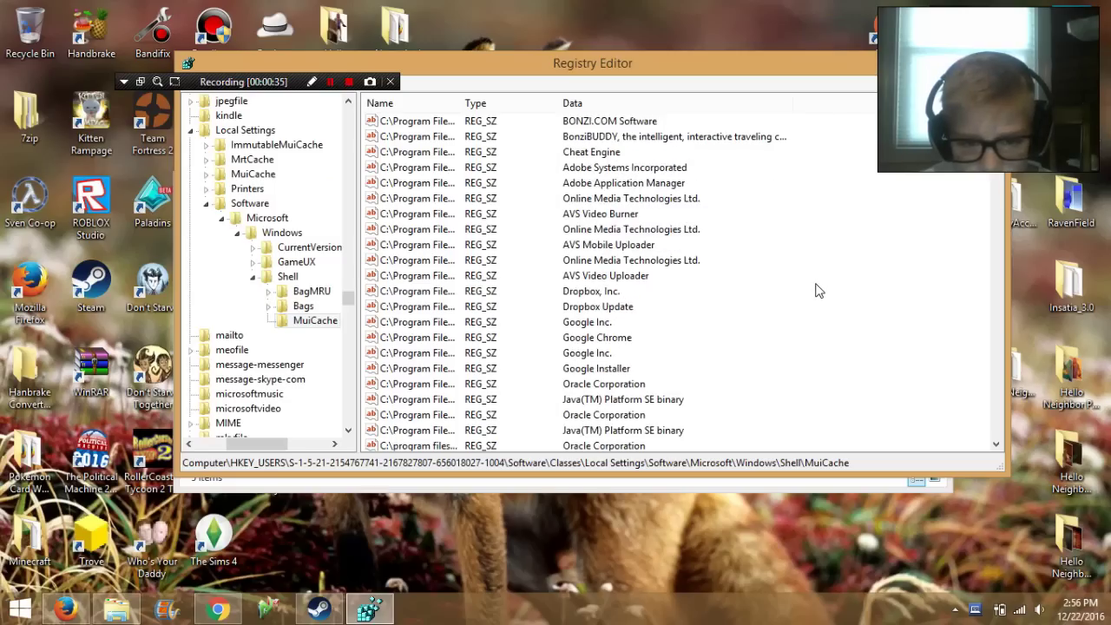
scroll(805, 286, "down", 17)
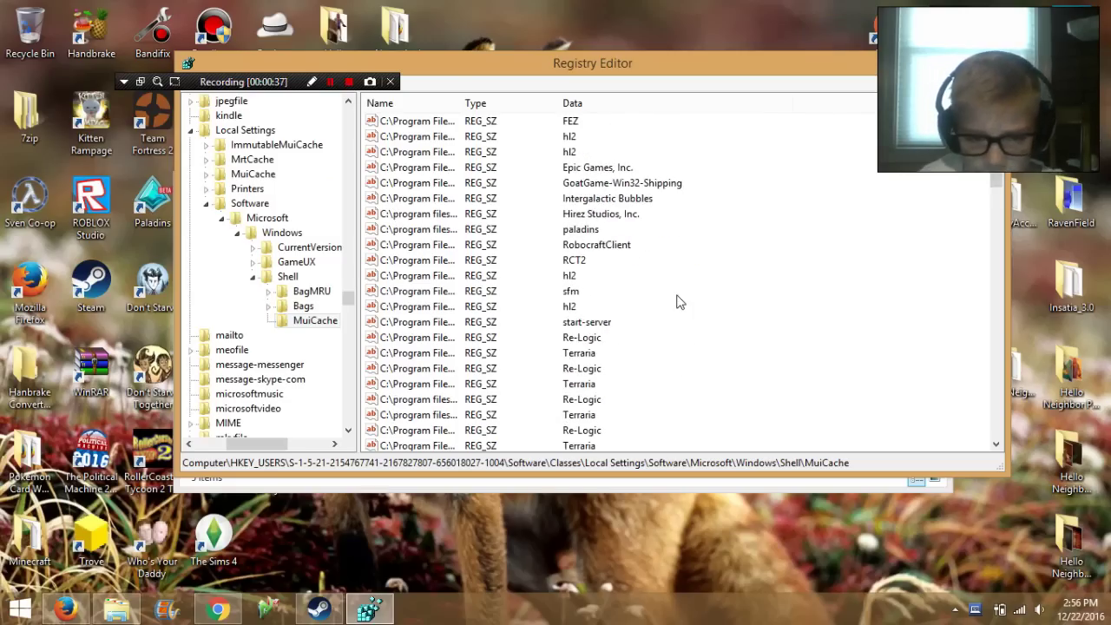
scroll(685, 313, "down", 15)
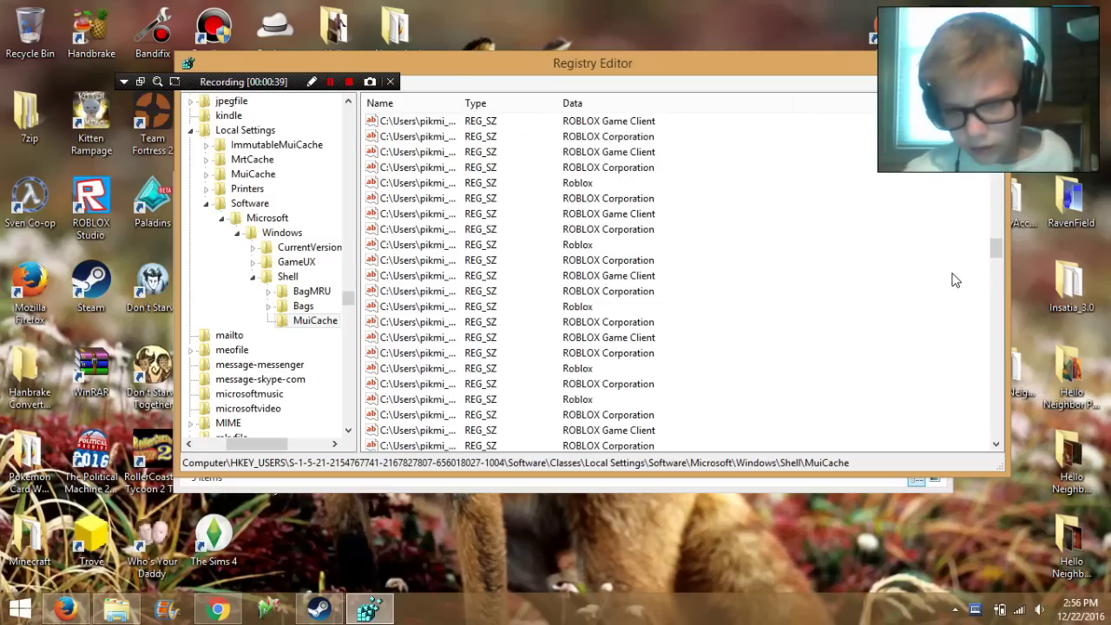
left_click_drag(998, 258, 998, 319)
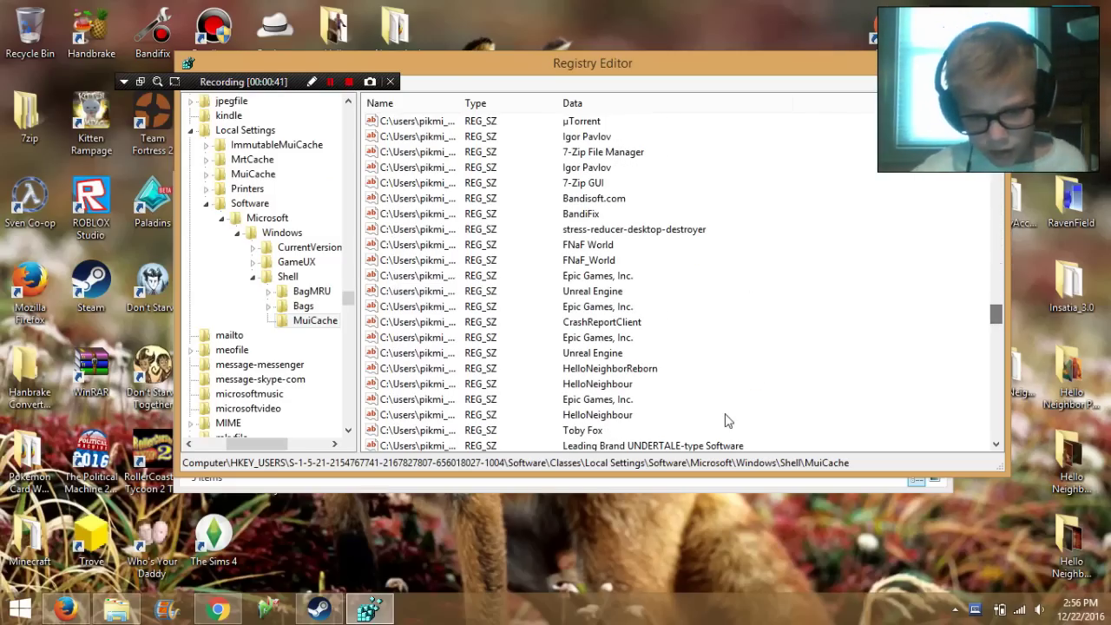
scroll(533, 417, "down", 1)
Inspect the name and data of the HelloNeighbour string value, leaving it unedited.
left_click(450, 342)
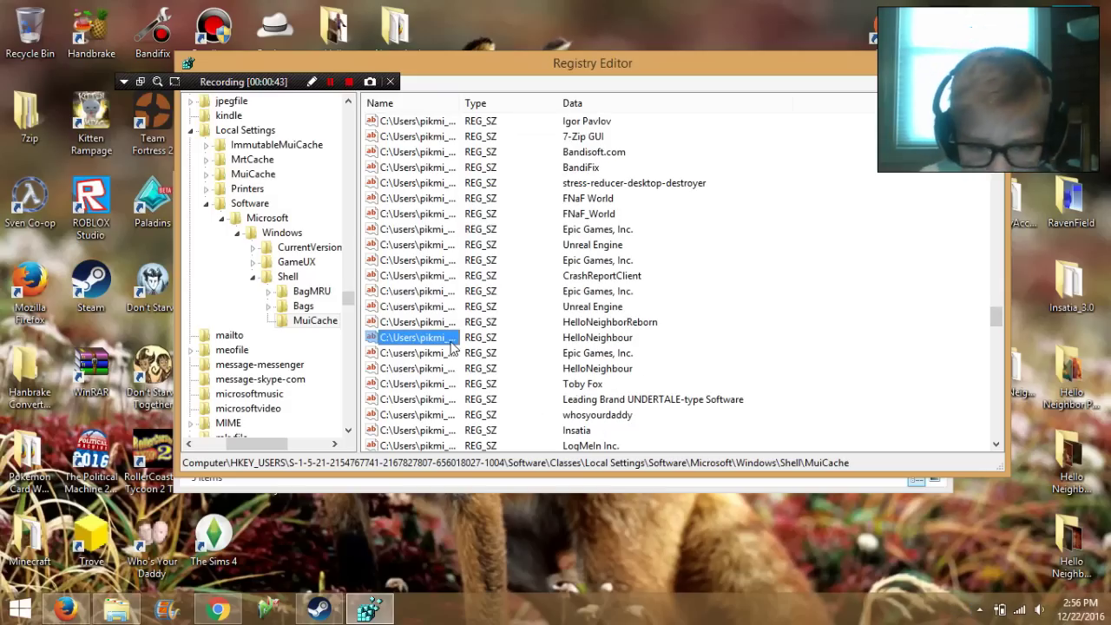
right_click(451, 342)
left_click(500, 354)
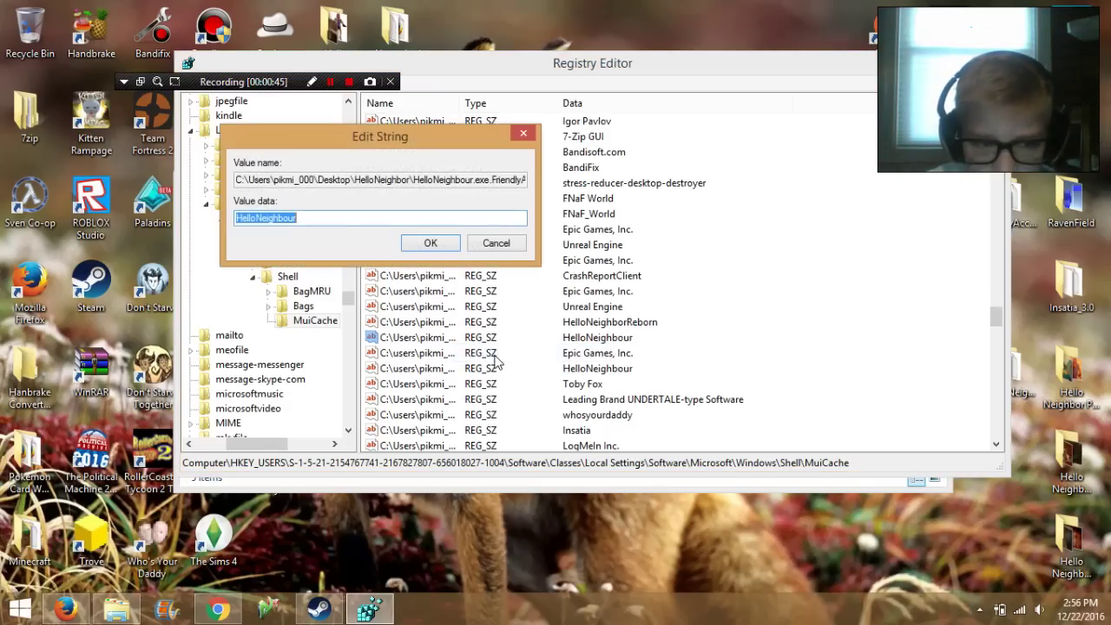
left_click(524, 134)
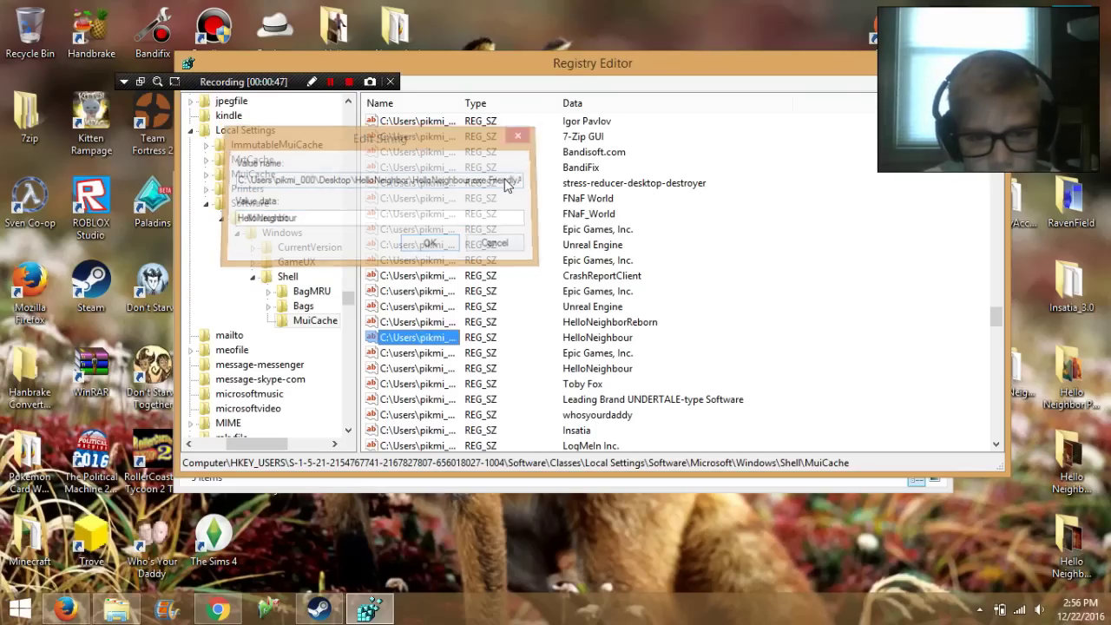
Open the HelloNeighborReborn string value for the Hello Neighbor Alpha 3 folder and examine its path and data.
right_click(399, 319)
left_click(434, 324)
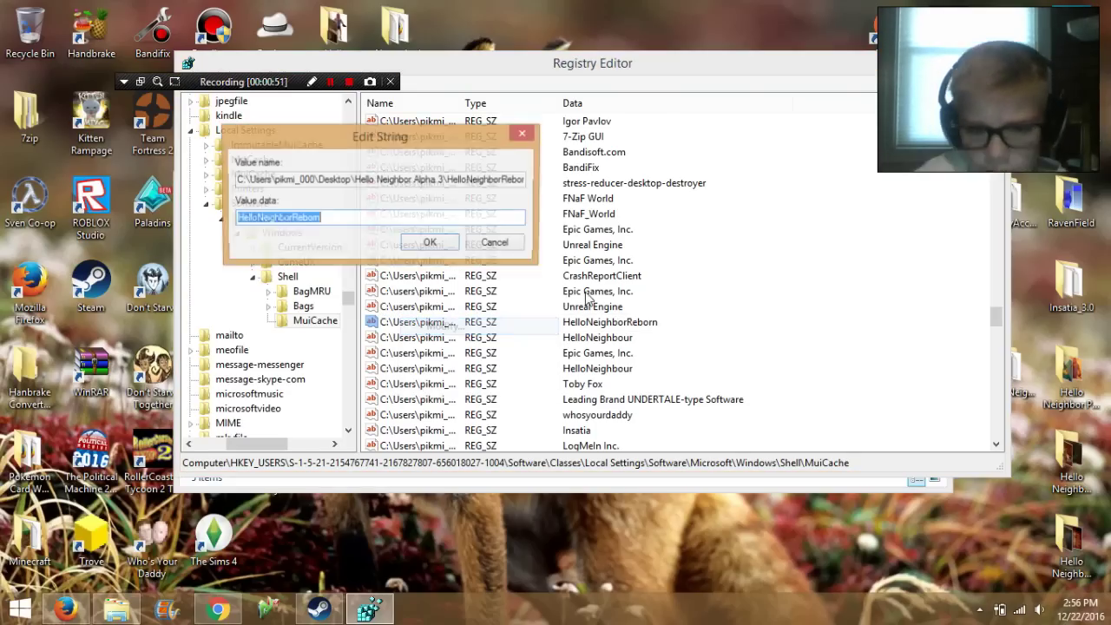
left_click(434, 180)
left_click_drag(448, 179, 366, 202)
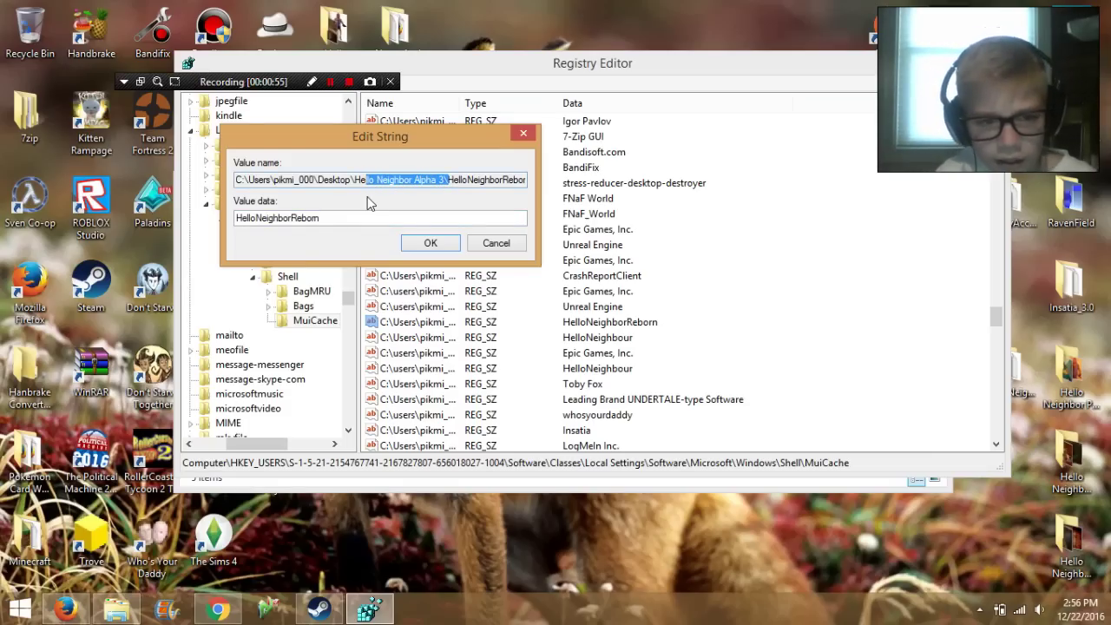
left_click(374, 217)
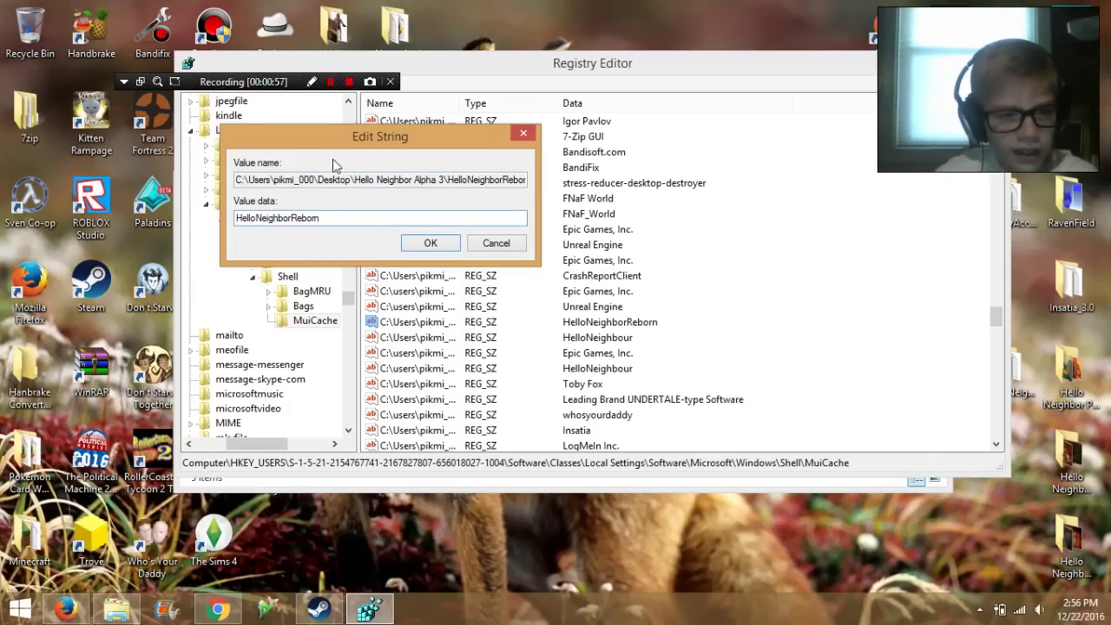
left_click_drag(339, 143, 393, 122)
left_click_drag(389, 199, 280, 197)
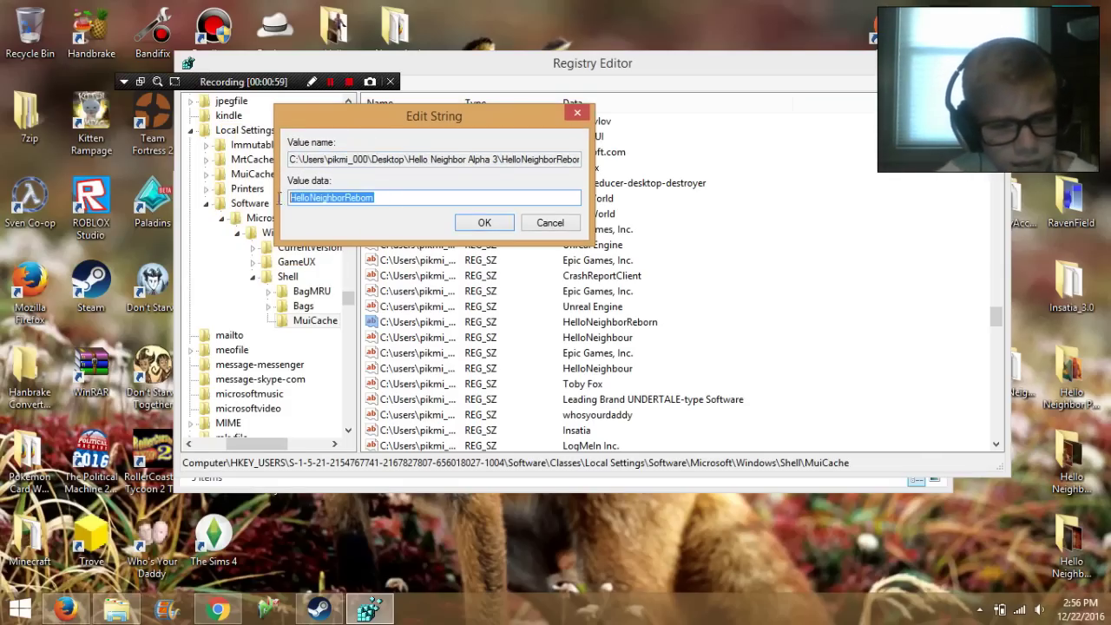
left_click(369, 198)
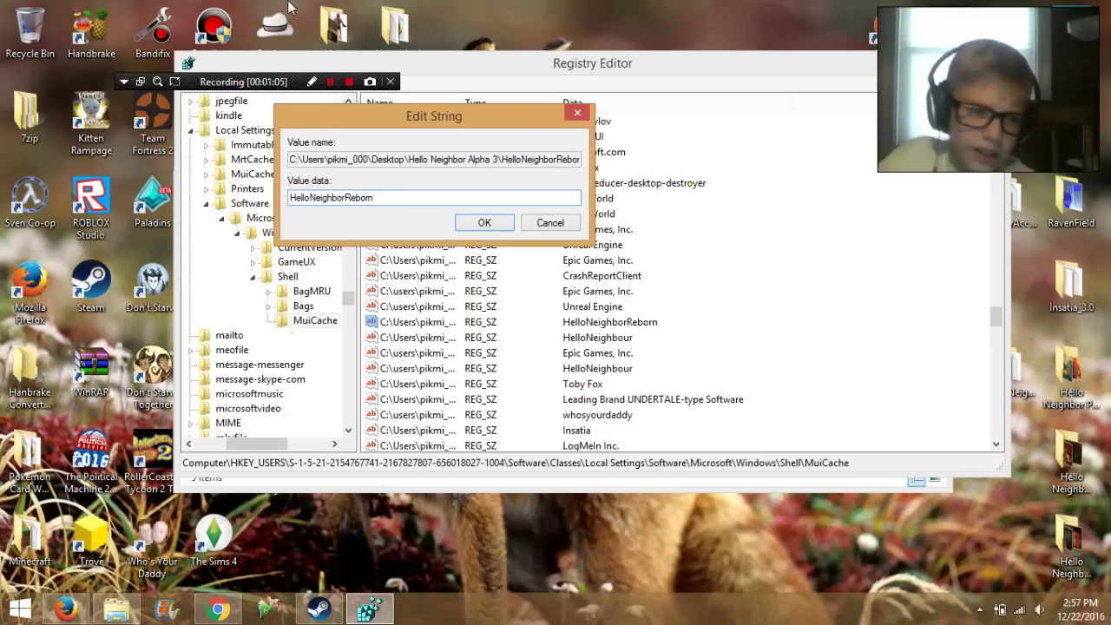
Try changing the value data to "HelloNeighborReborn width", and close the Registry Editor.
left_click_drag(273, 82, 157, 12)
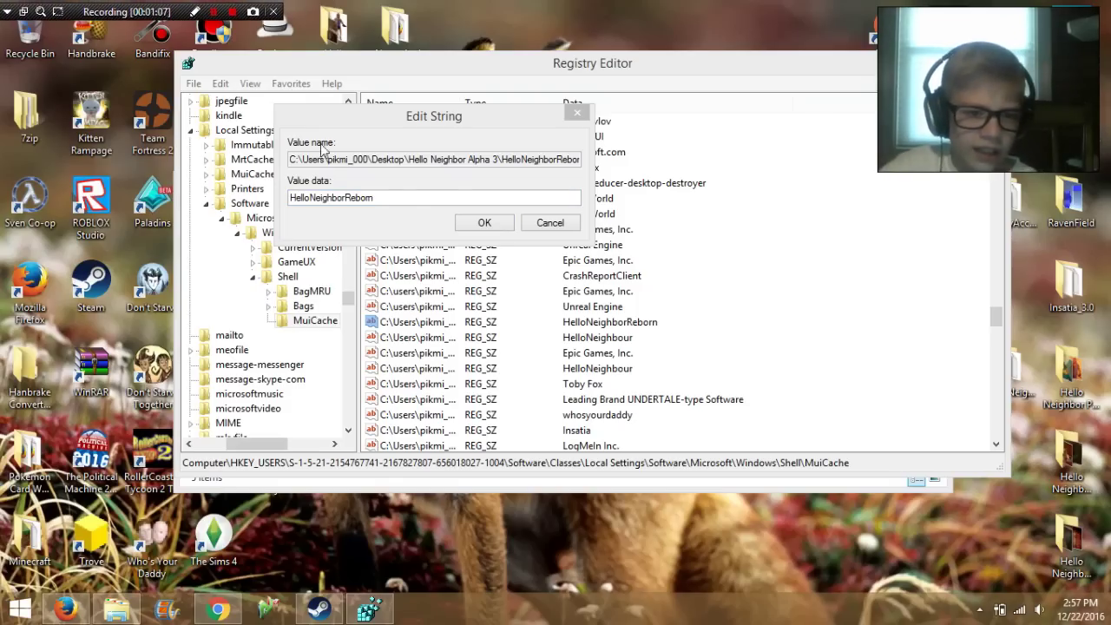
left_click(415, 214)
type("w")
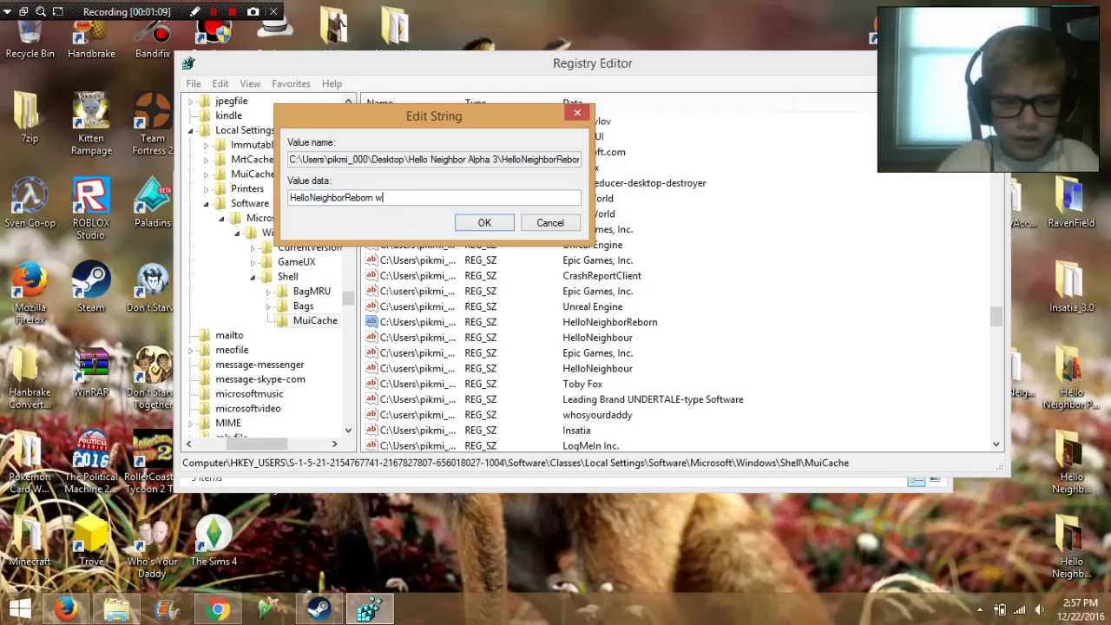
type("idth")
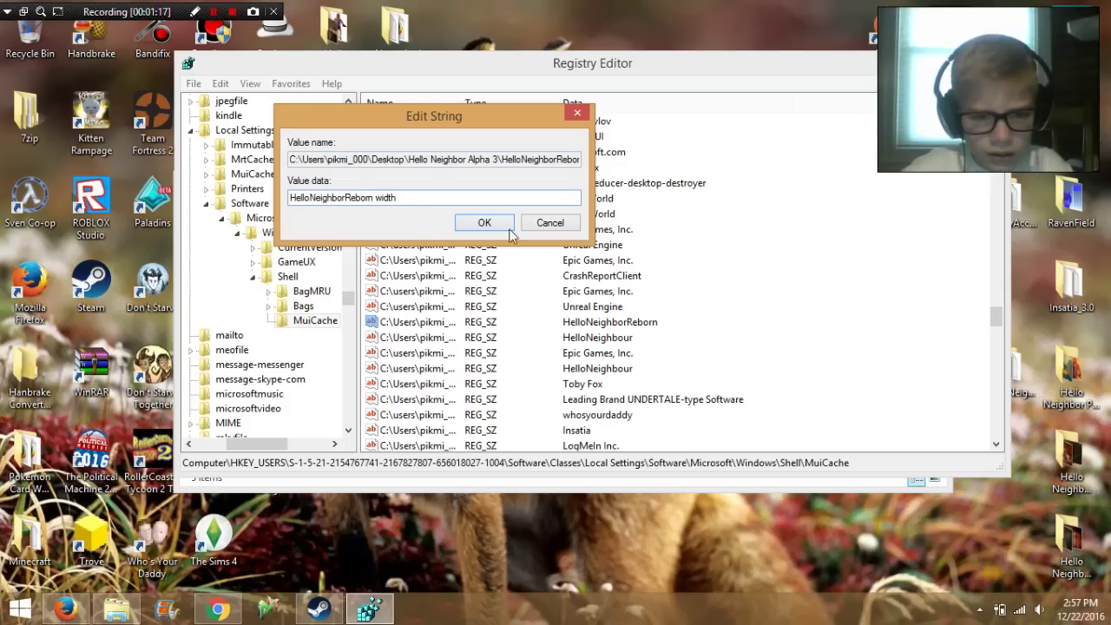
left_click(546, 224)
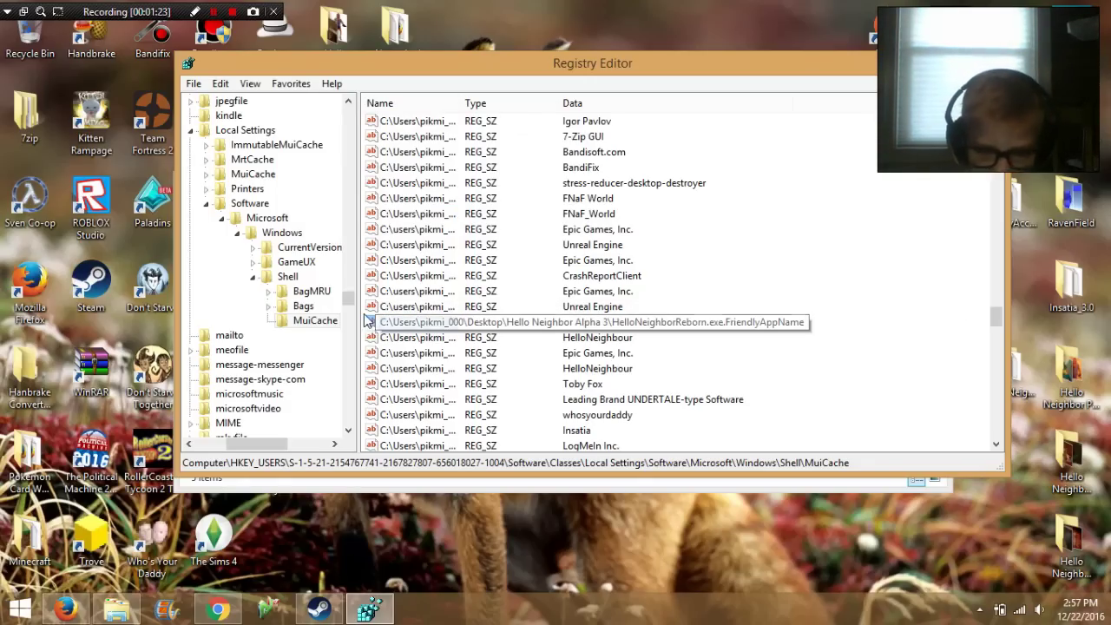
key("alt+F4")
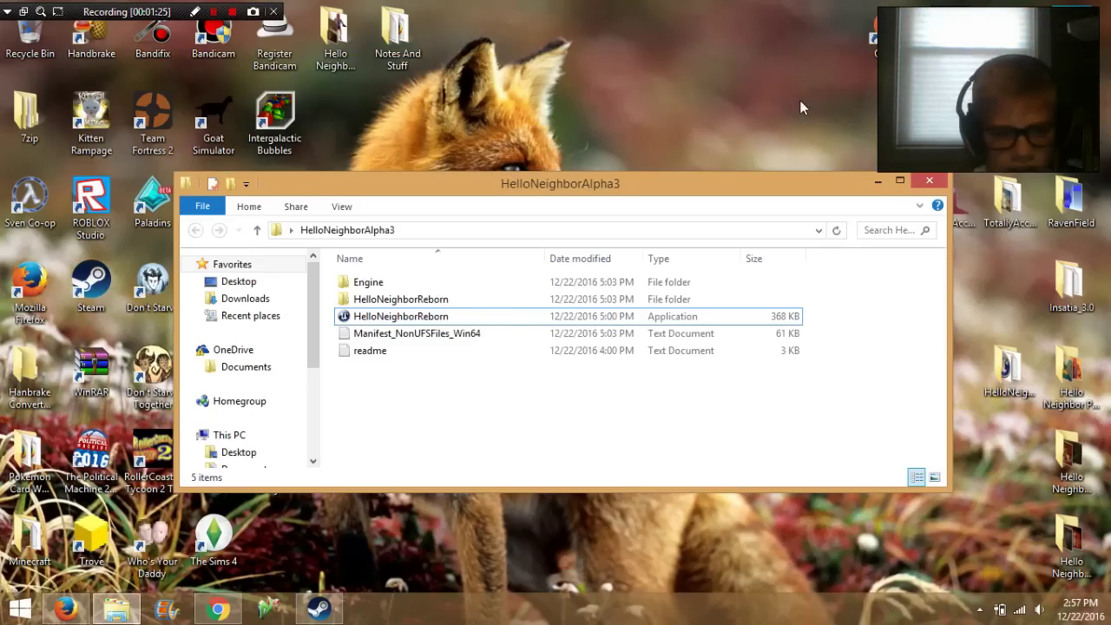
right_click(19, 608)
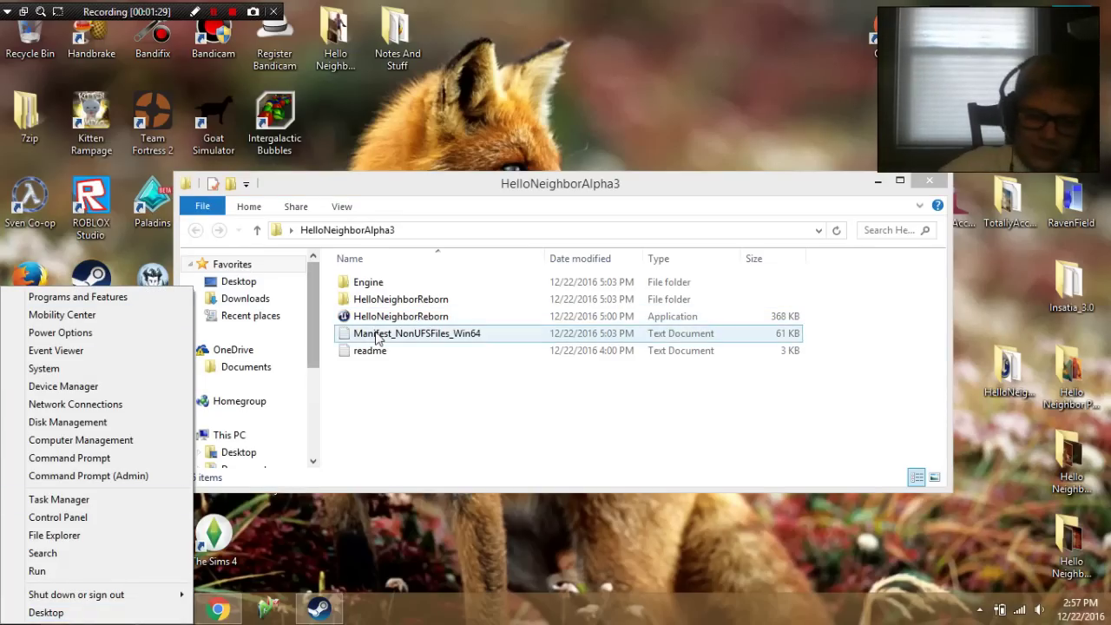
left_click(66, 608)
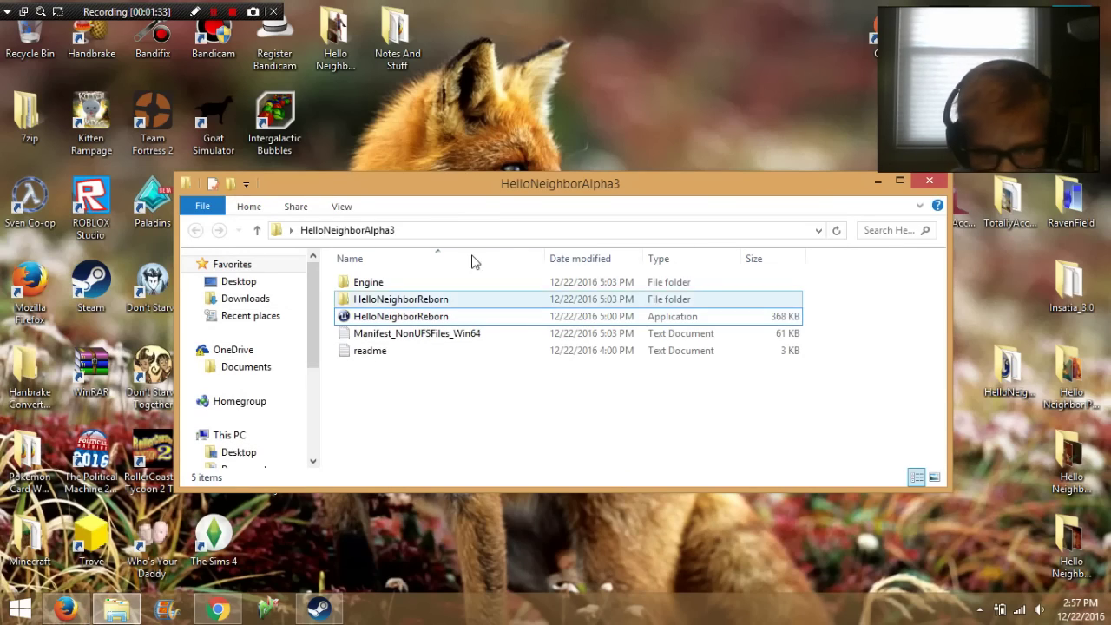
Switch to Steam and try the launch option "-windowed" for Hello Neighbor Reborn (Alpha 3) in the library.
double_click(94, 292)
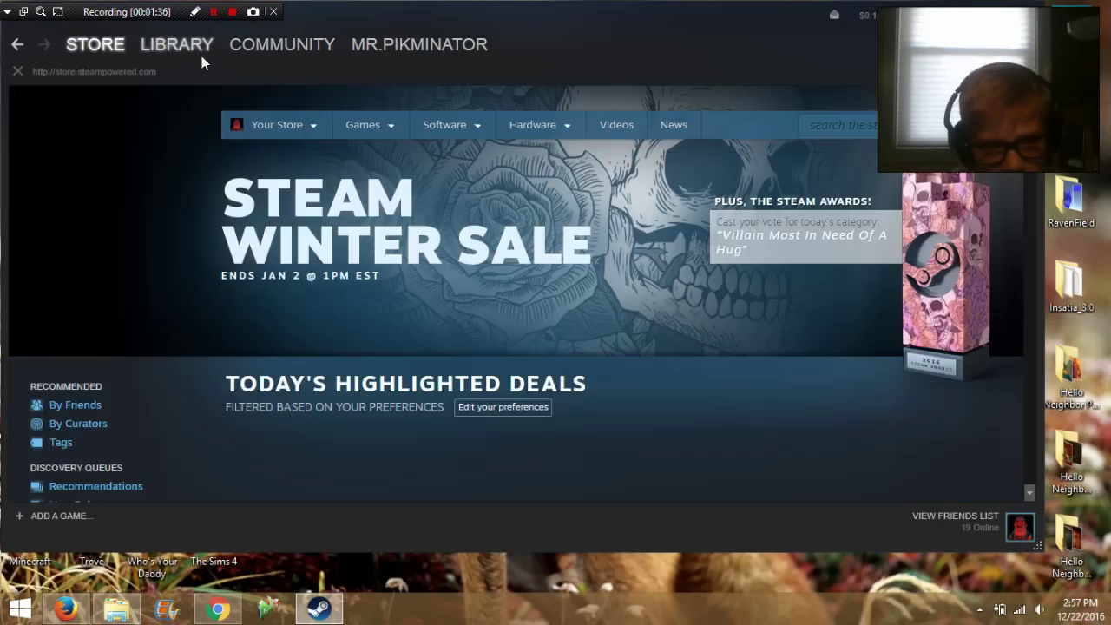
left_click(201, 57)
right_click(141, 333)
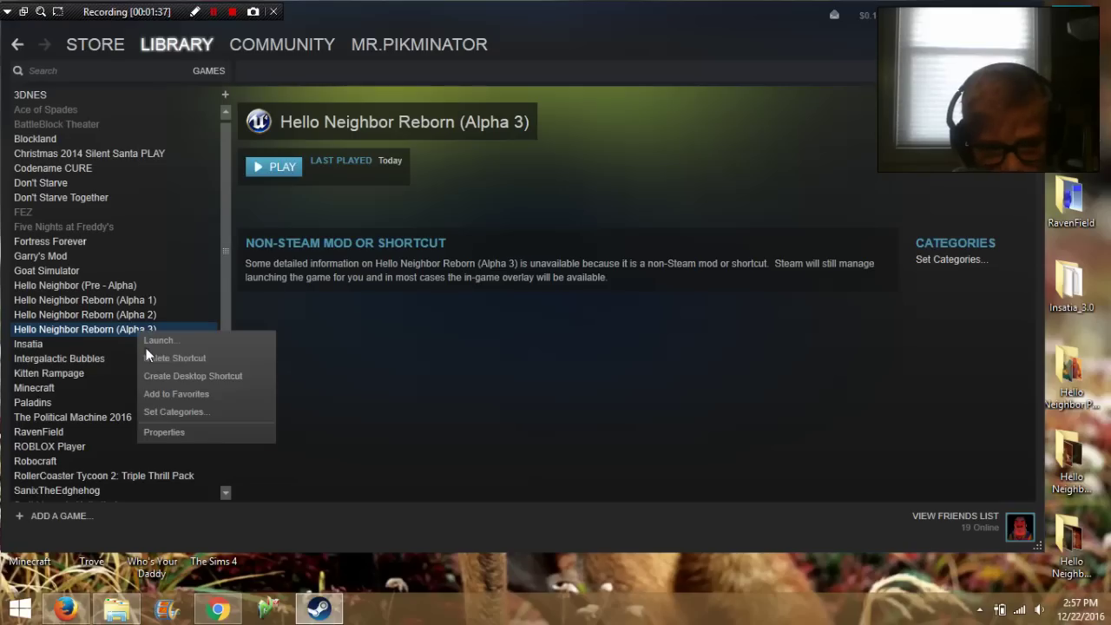
left_click(208, 434)
left_click(426, 343)
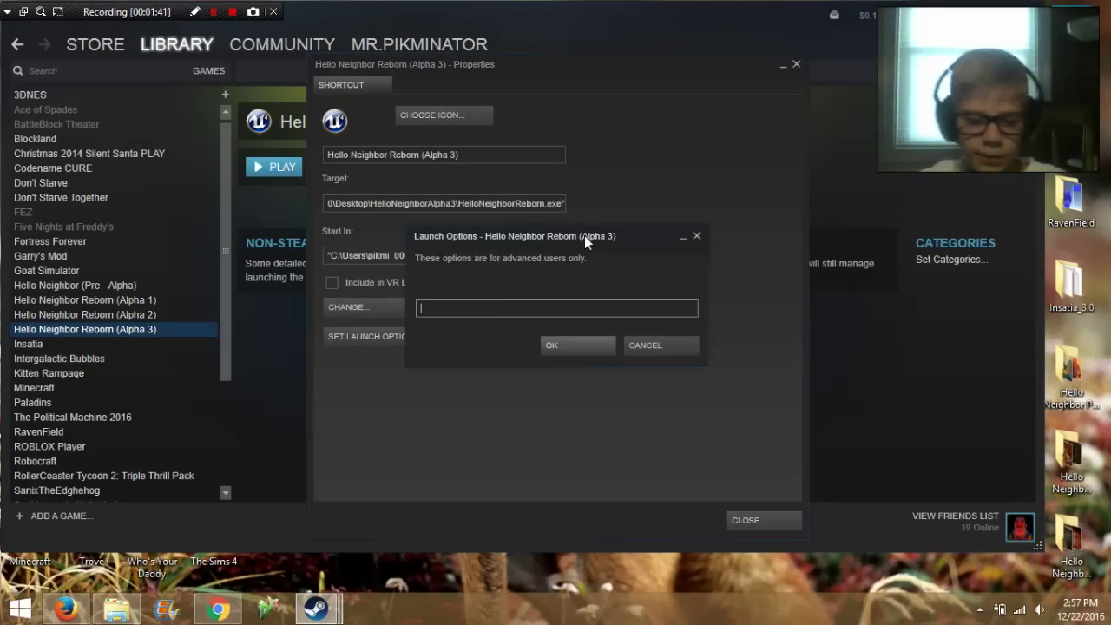
type("-wind")
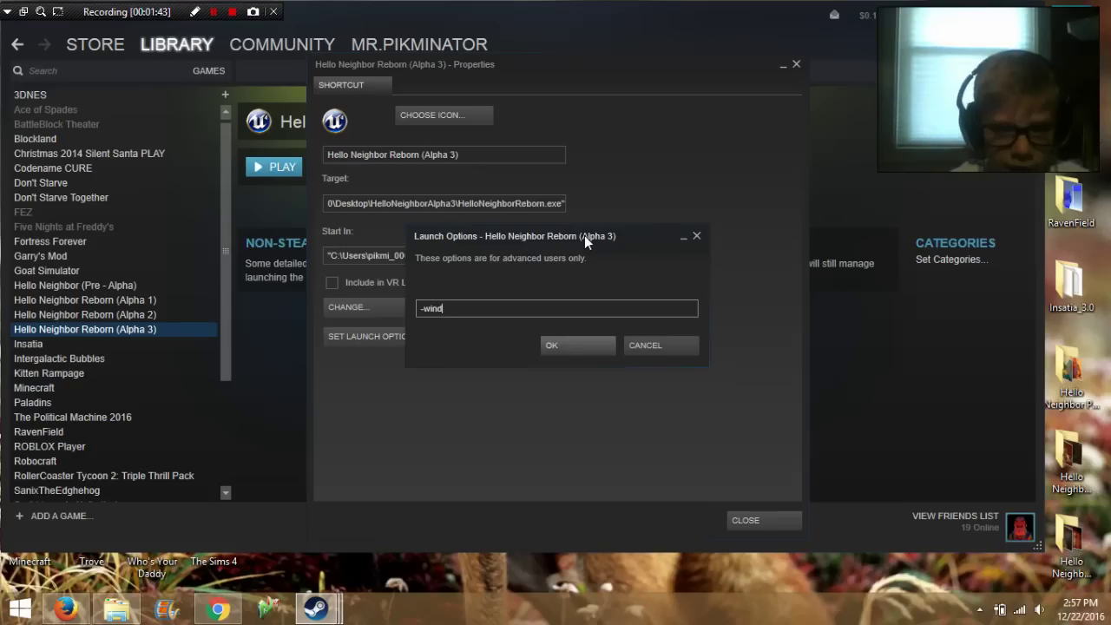
type("owed")
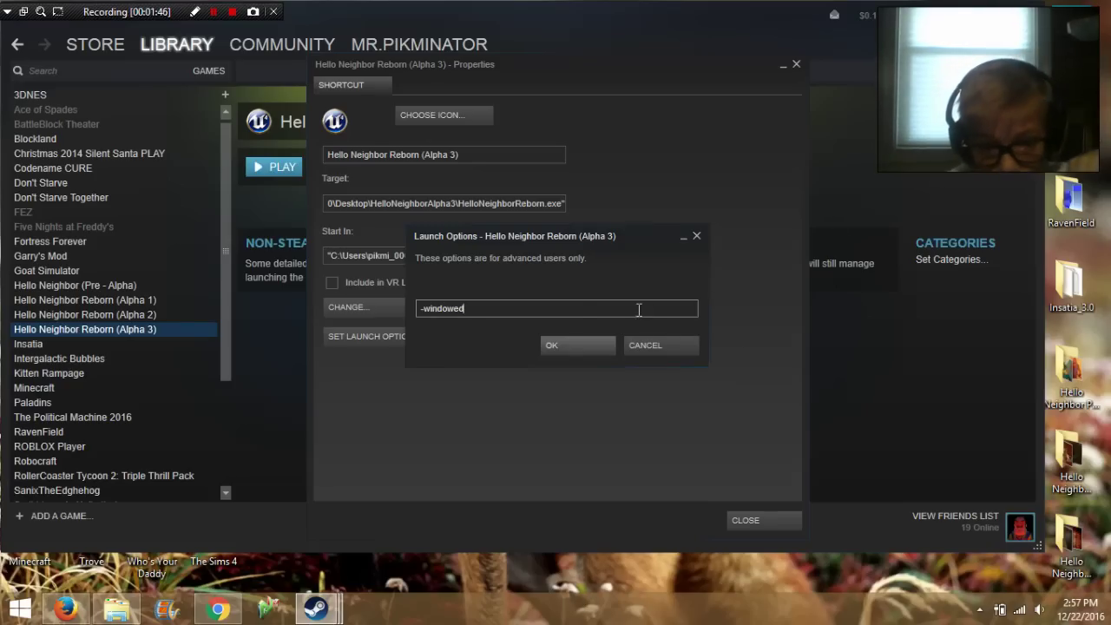
Try replacing the game's launch option with "-640x632".
key("BackSpace")
key("BackSpace")
key("BackSpace")
key("BackSpace")
key("BackSpace")
key("BackSpace")
key("BackSpace")
key("BackSpace")
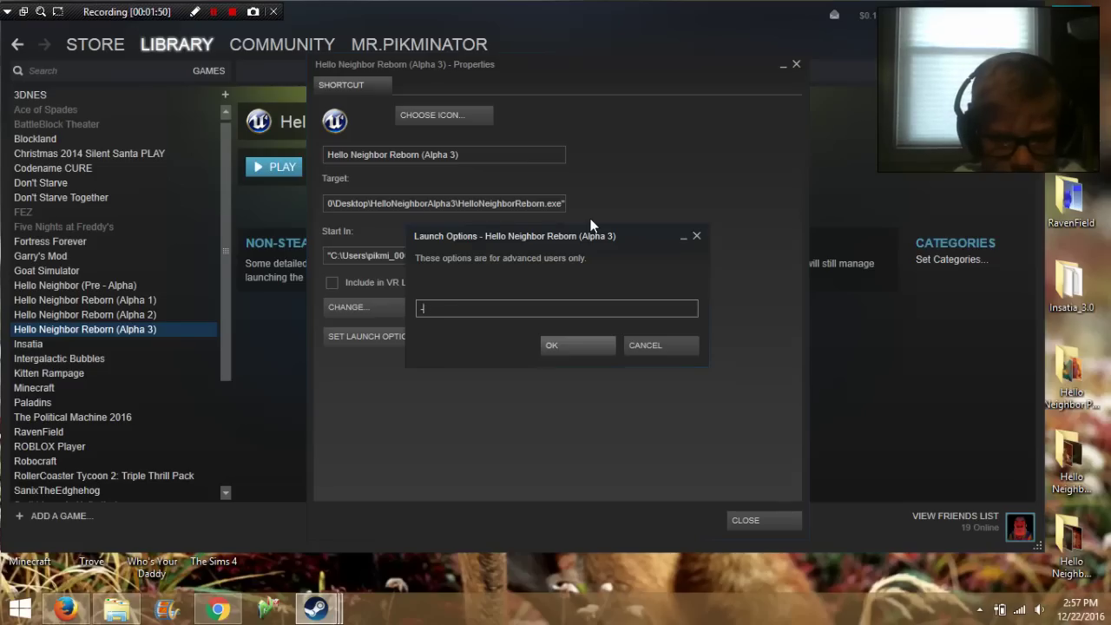
type("d")
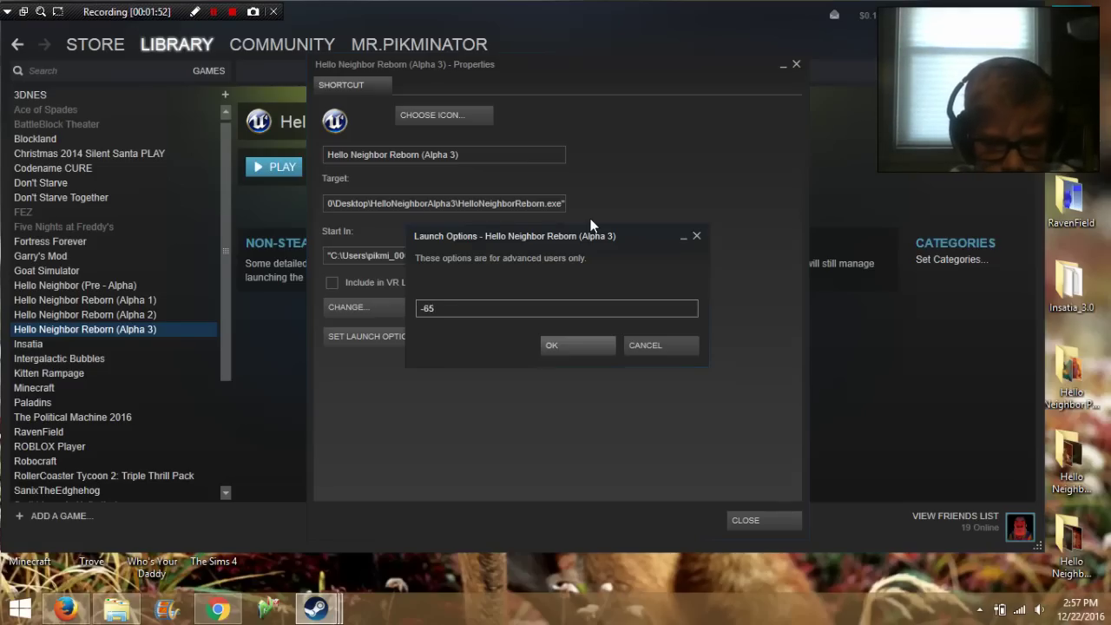
type("40x632")
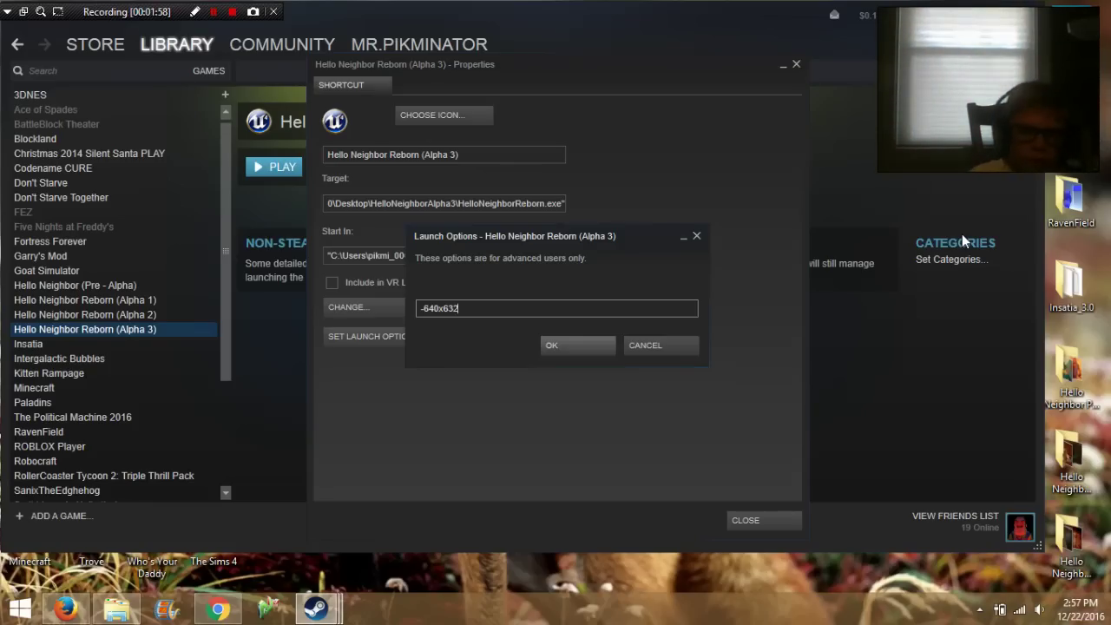
Clear the launch options of Hello Neighbor Reborn (Alpha 3), accept the empty entry, and close the game's properties and the Steam window.
key("BackSpace")
key("BackSpace")
key("BackSpace")
key("BackSpace")
key("BackSpace")
key("BackSpace")
key("BackSpace")
key("BackSpace")
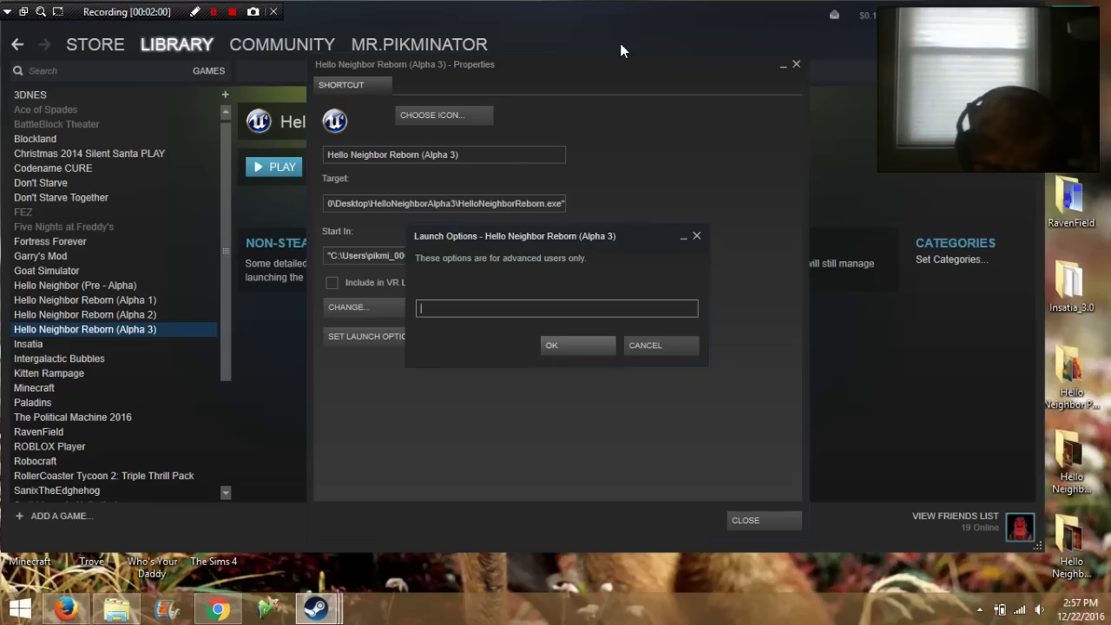
left_click(582, 351)
left_click(734, 521)
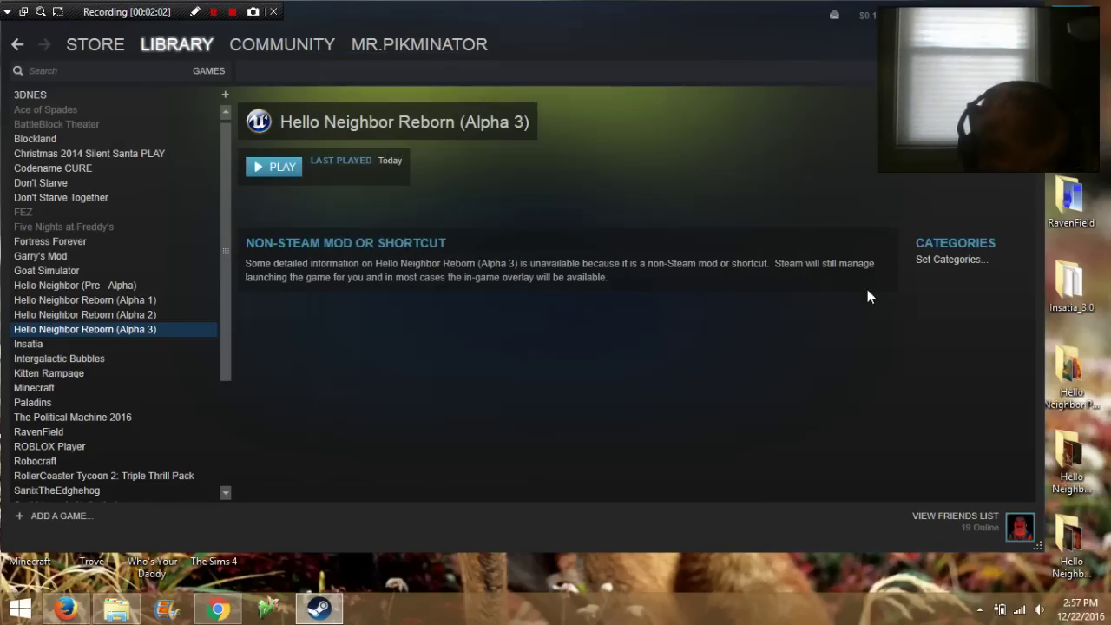
left_click(1007, 11)
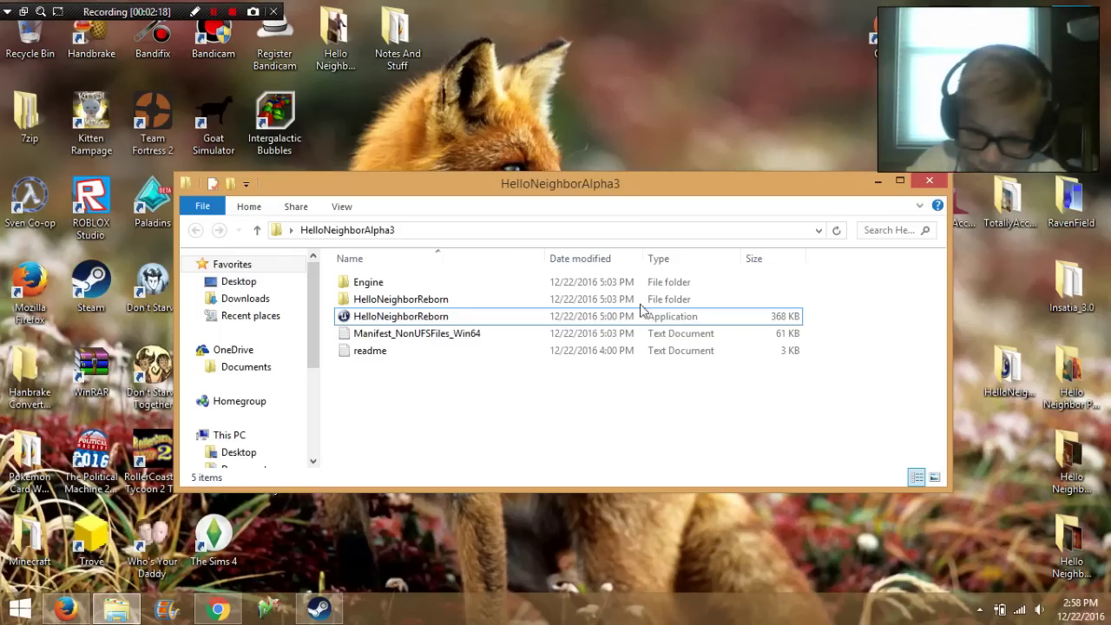
left_click(797, 299)
left_click_drag(813, 303, 772, 397)
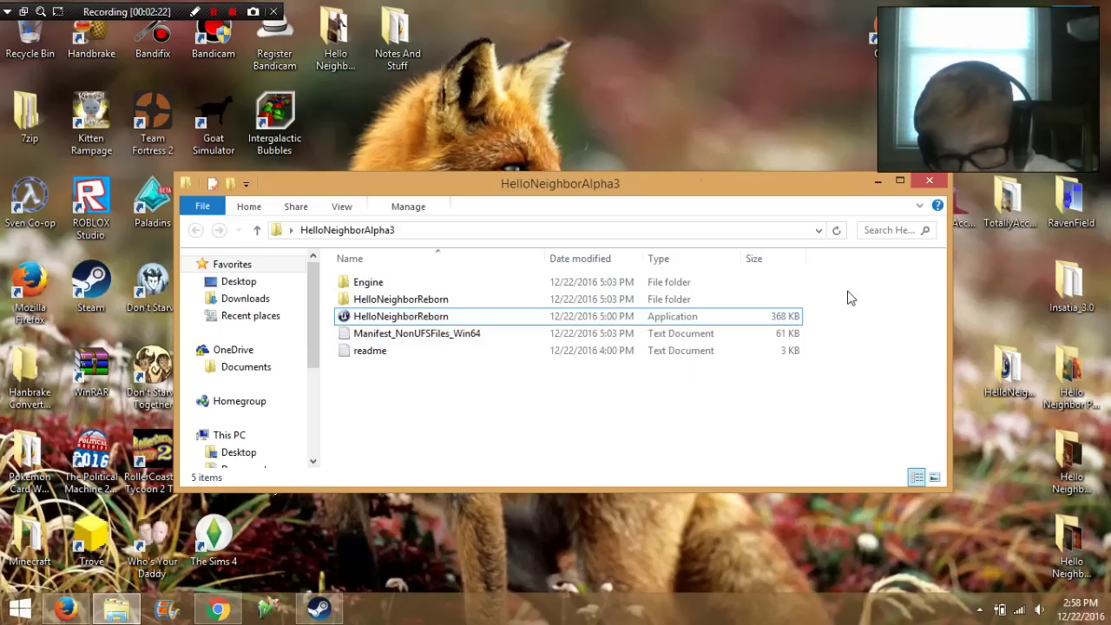
left_click(1009, 369)
left_click(909, 188)
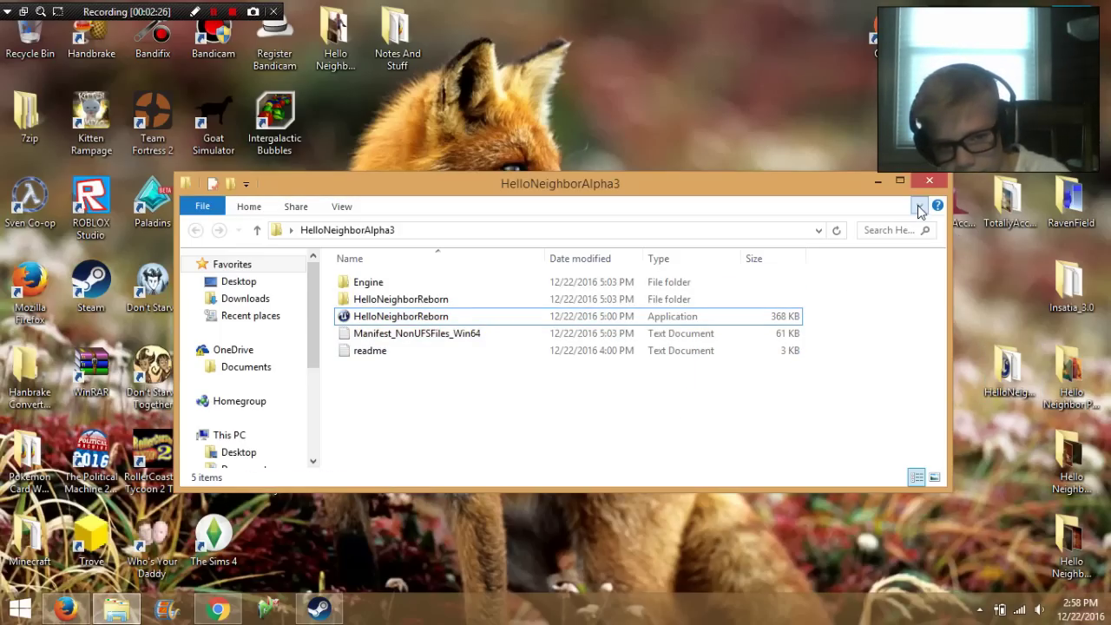
left_click(919, 208)
left_click(347, 206)
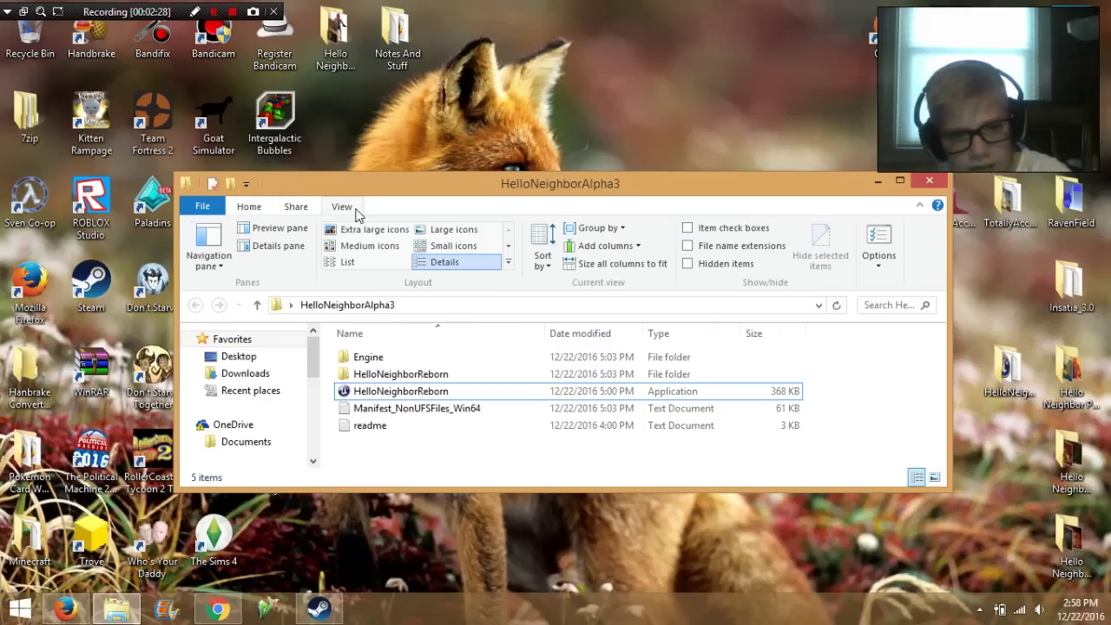
left_click(250, 207)
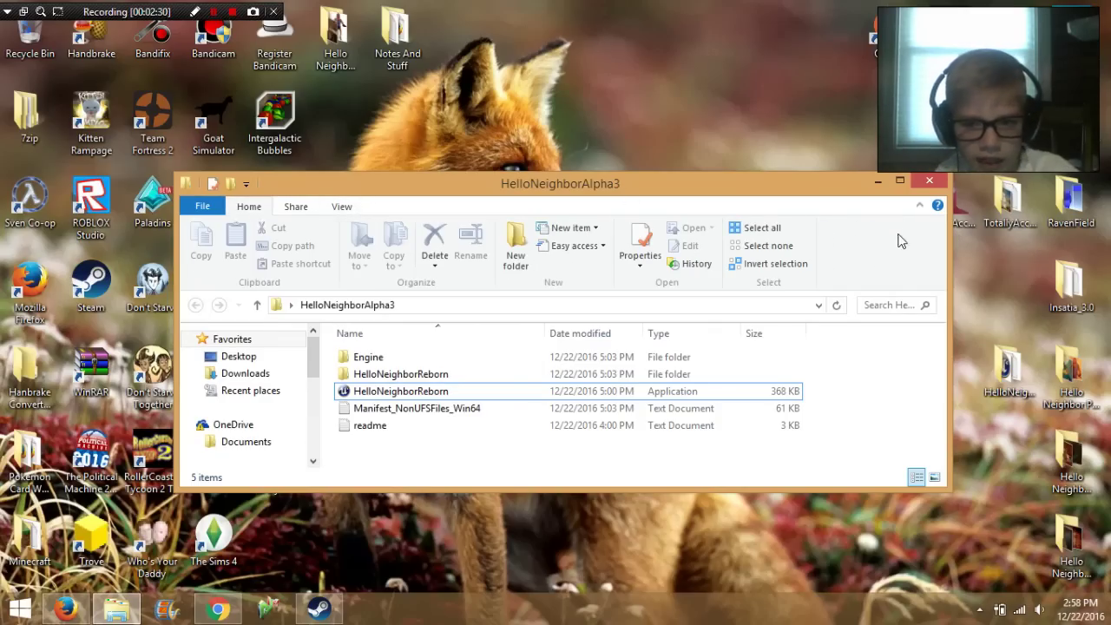
left_click(1030, 398)
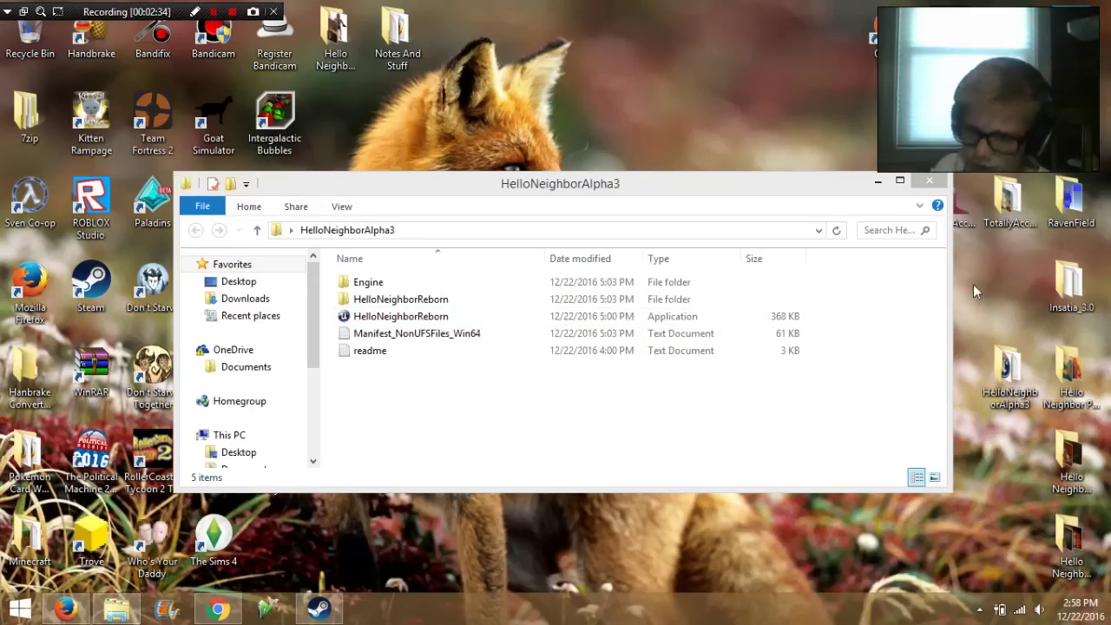
left_click_drag(990, 288, 1007, 401)
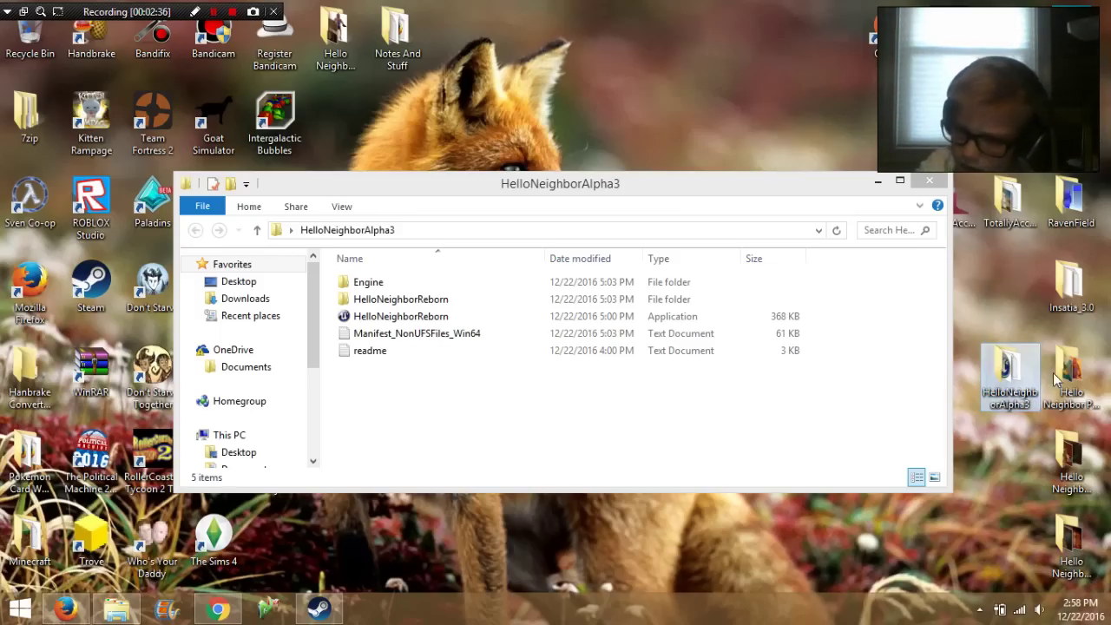